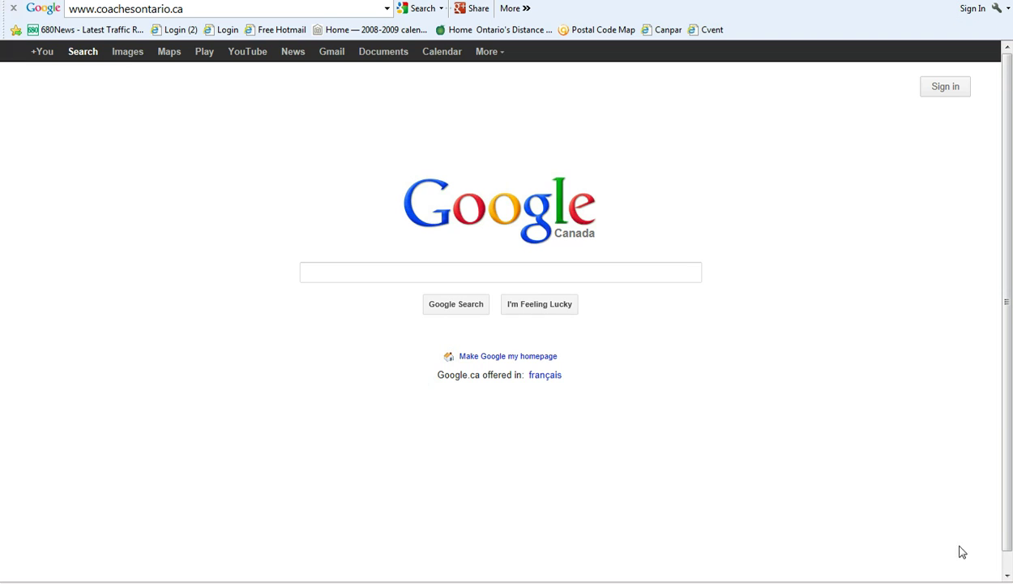
click(418, 277)
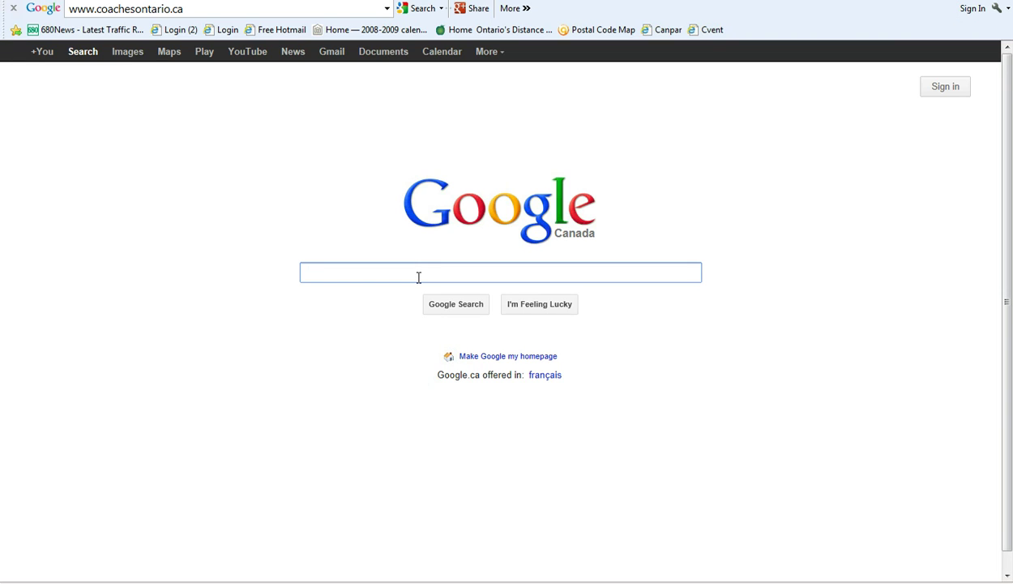
text(www.)
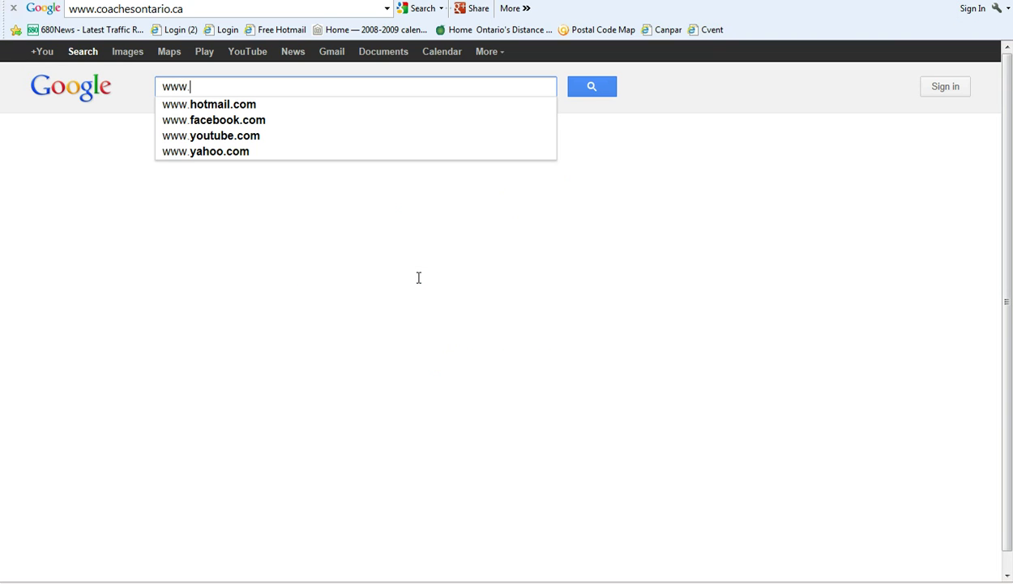
text(coachesontari)
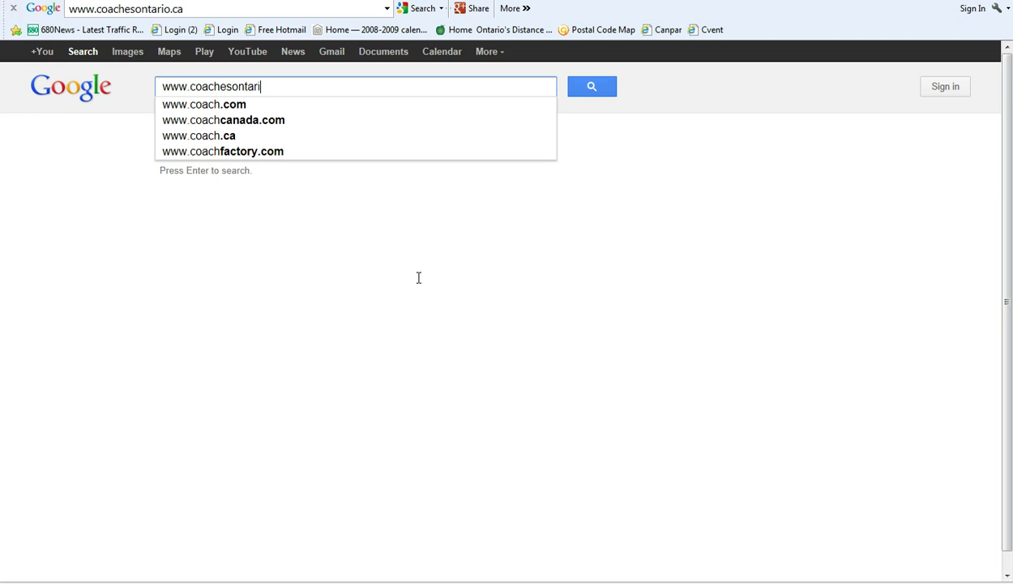
text(o.ca)
key(Return)
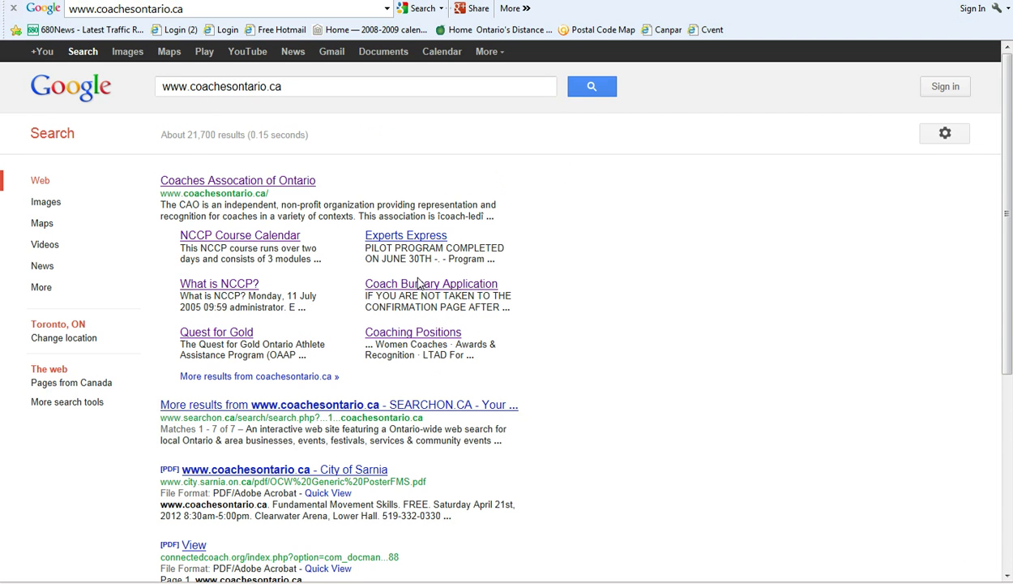
click(293, 180)
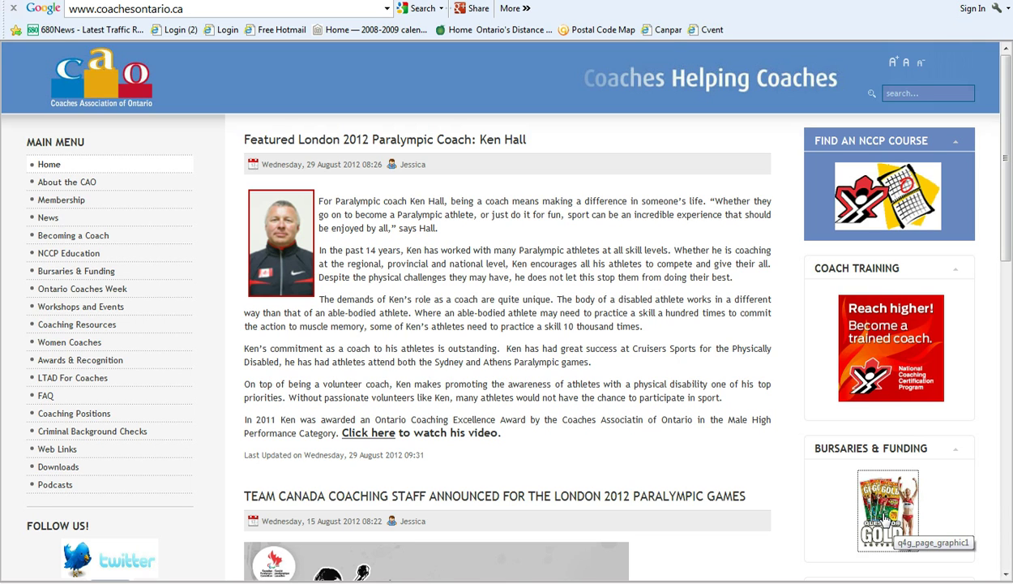
Step: Open Quest for Gold, then the NCCP Bursary Rebate details, highlighting the $400 maximum bursary
click(888, 511)
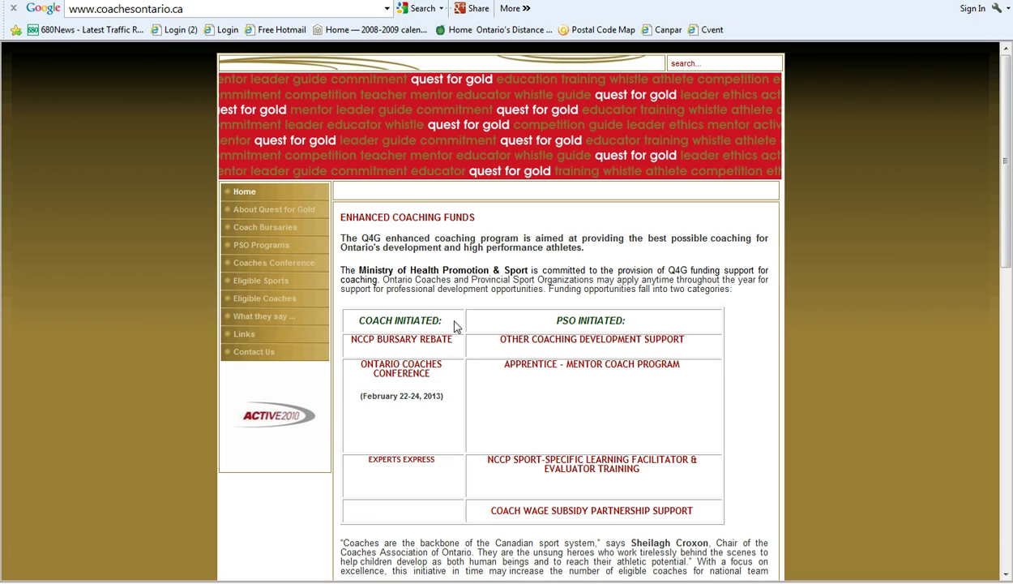
click(414, 346)
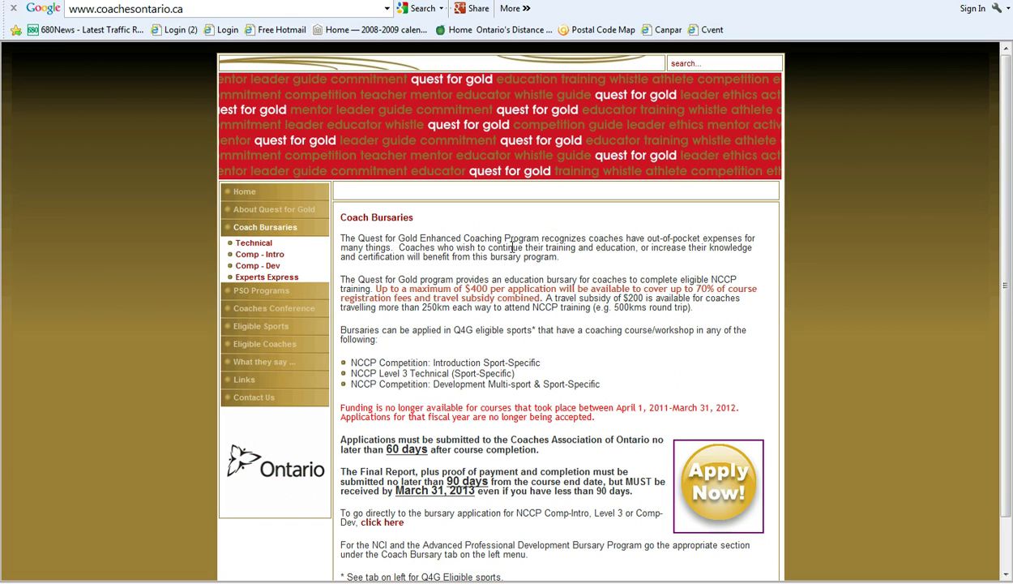
drag(395, 298, 457, 283)
click(562, 285)
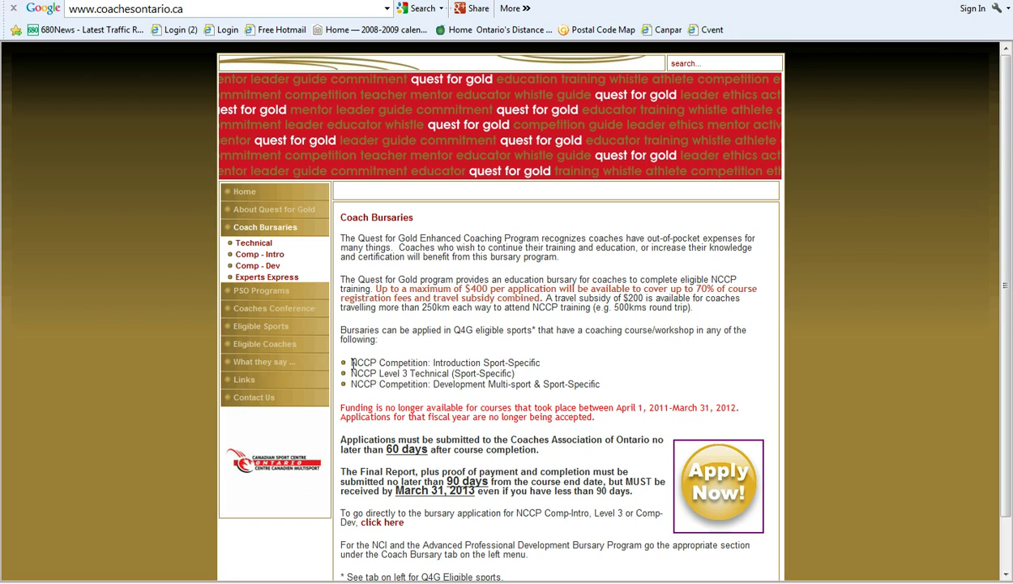
drag(351, 365, 535, 350)
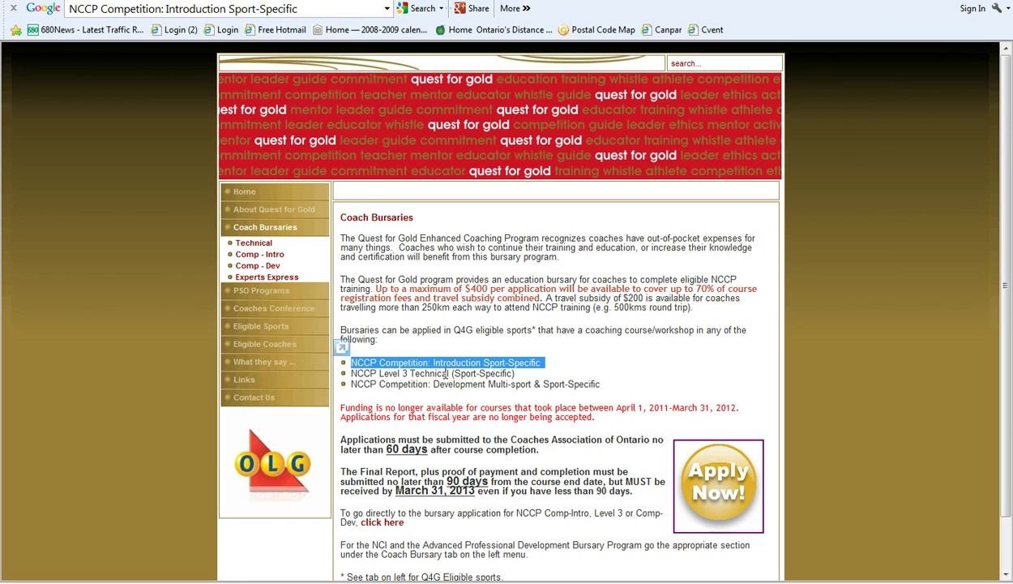
click(415, 373)
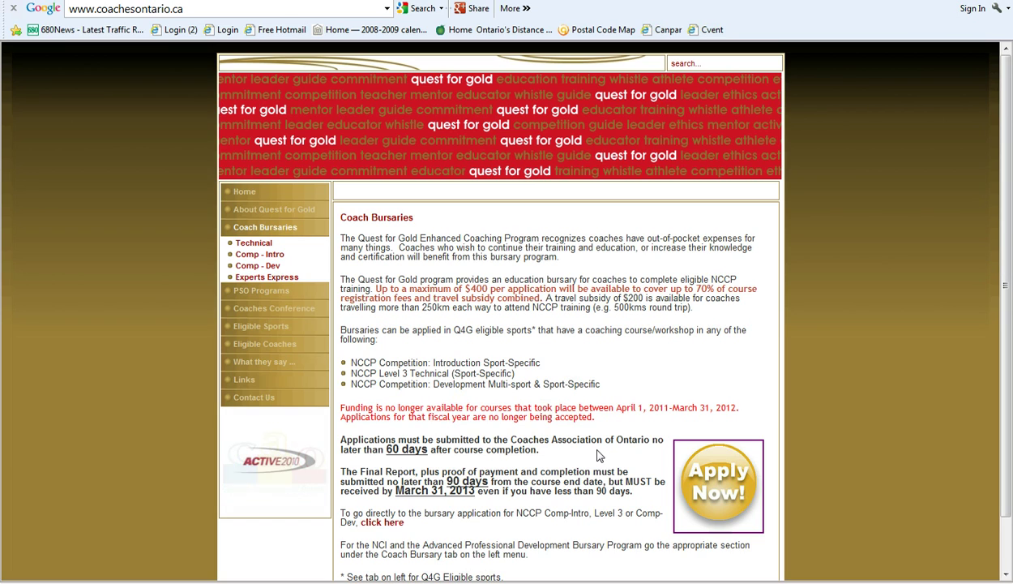
drag(599, 454, 390, 452)
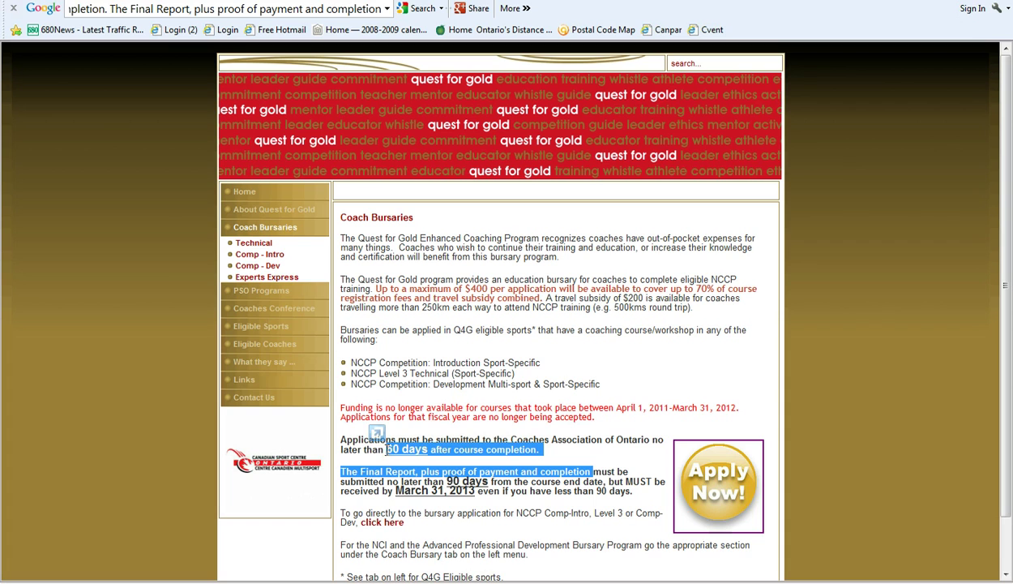
click(391, 459)
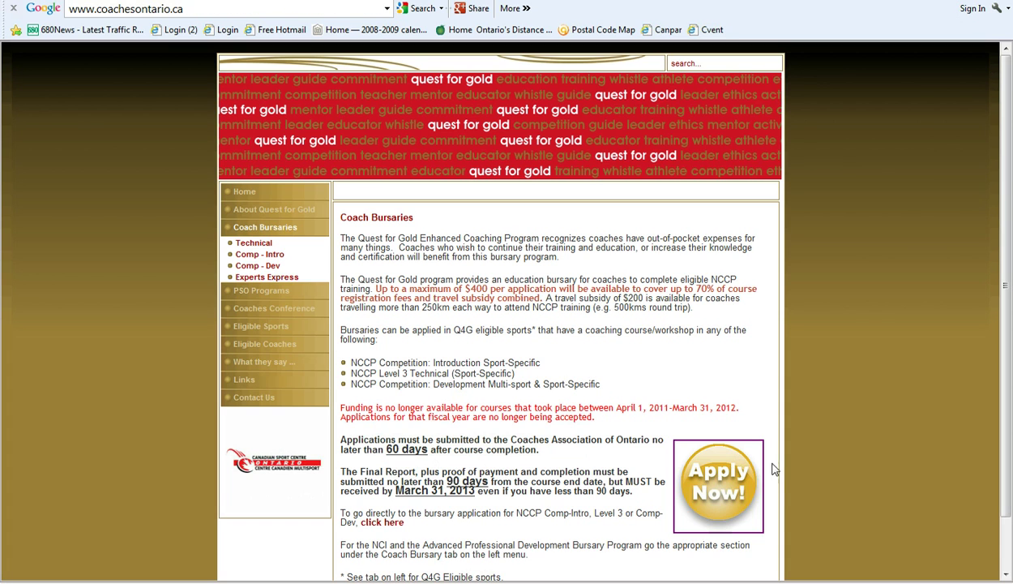
Step: Start the bursary application with Apply Now and scroll to the First Name field
click(714, 483)
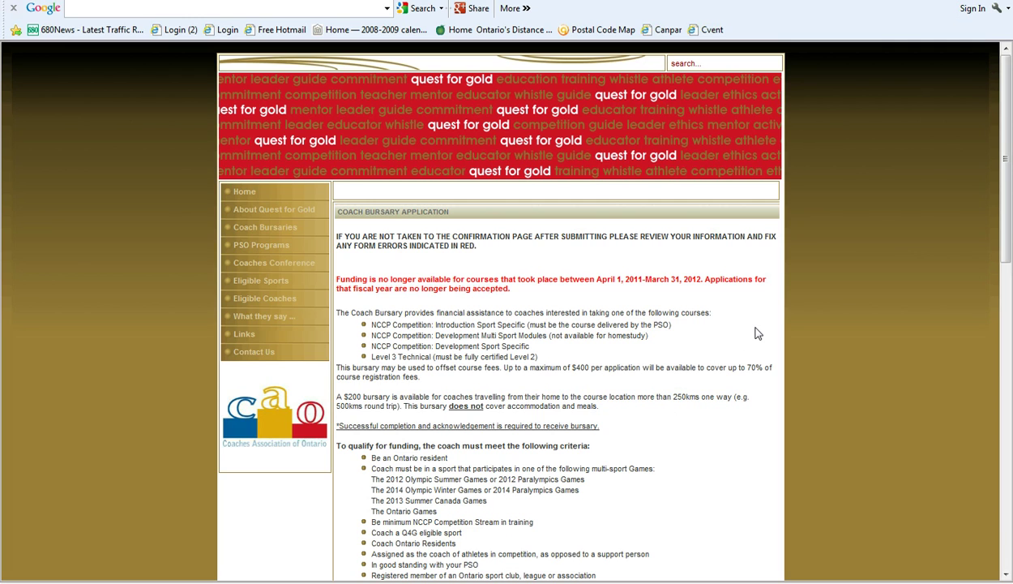
scroll(756, 333, down, 1)
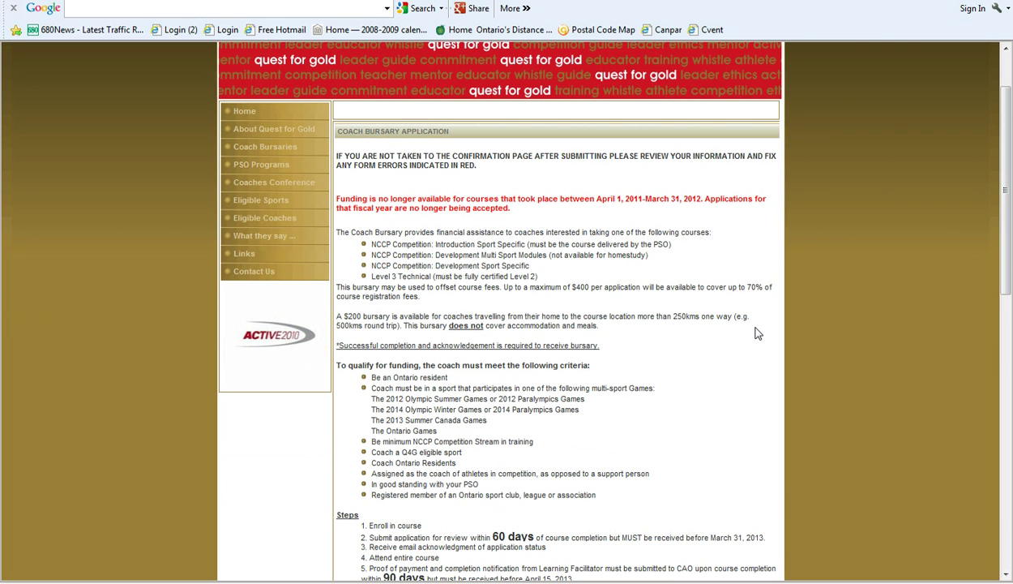
scroll(756, 333, down, 1)
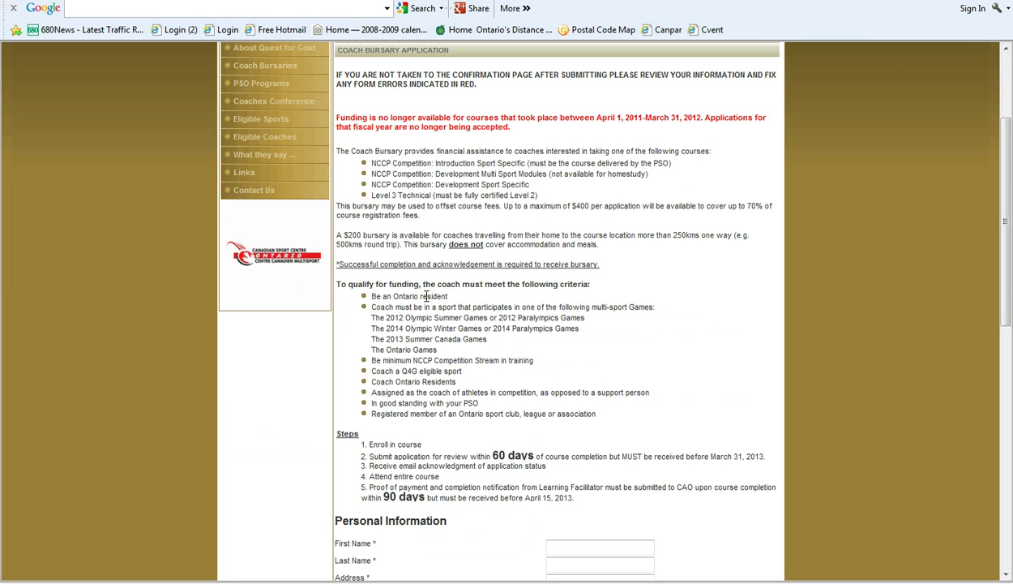
scroll(664, 378, down, 1)
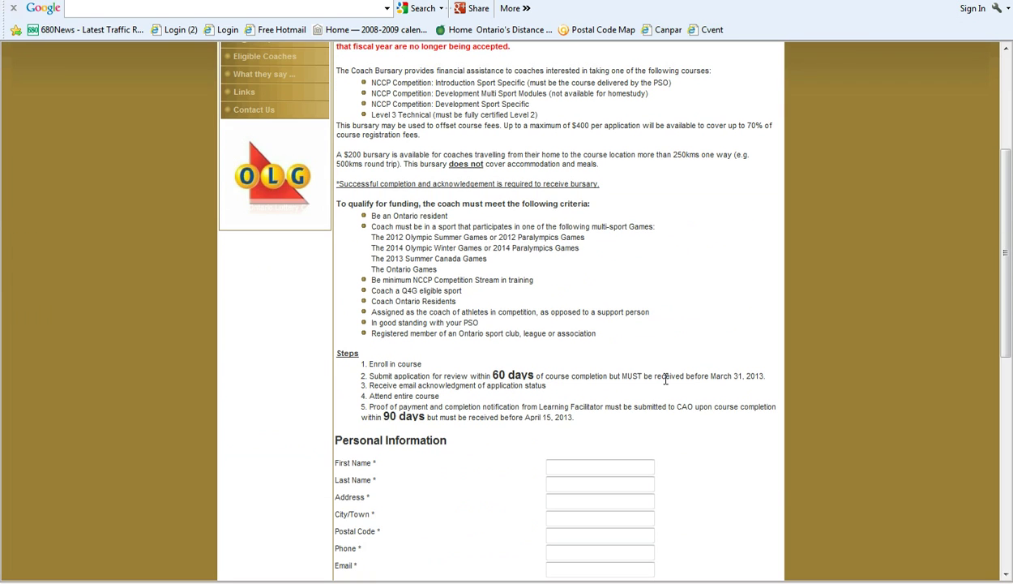
scroll(665, 379, down, 3)
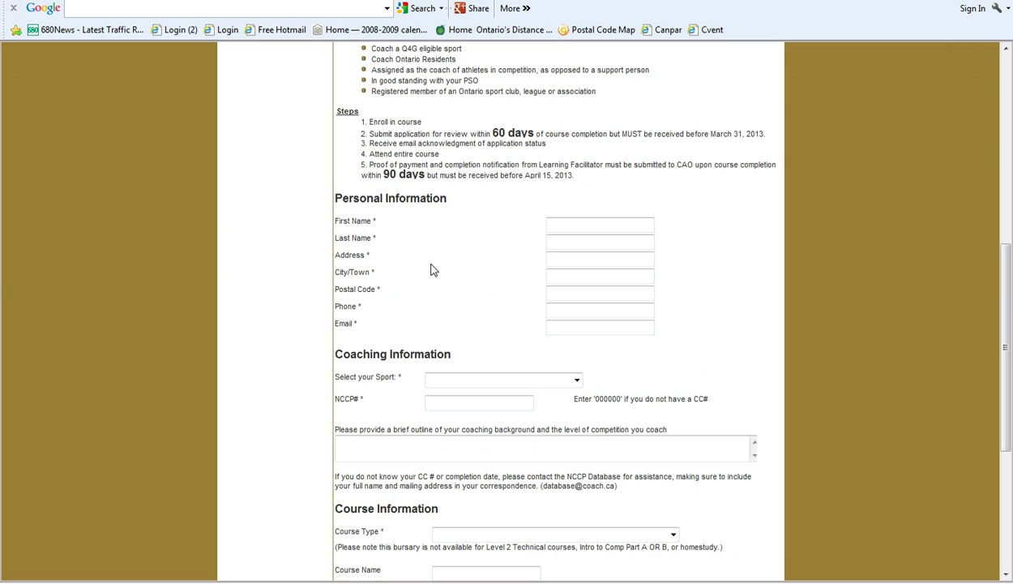
click(559, 222)
Step: Enter the applicant's first name, last name and street address
key(Tab)
key(Tab)
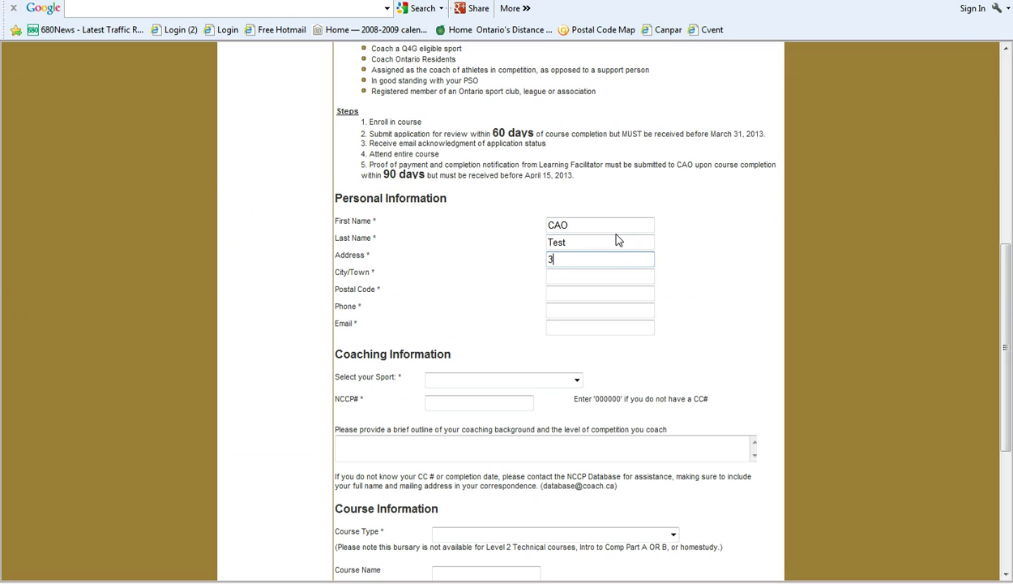
key(Tab)
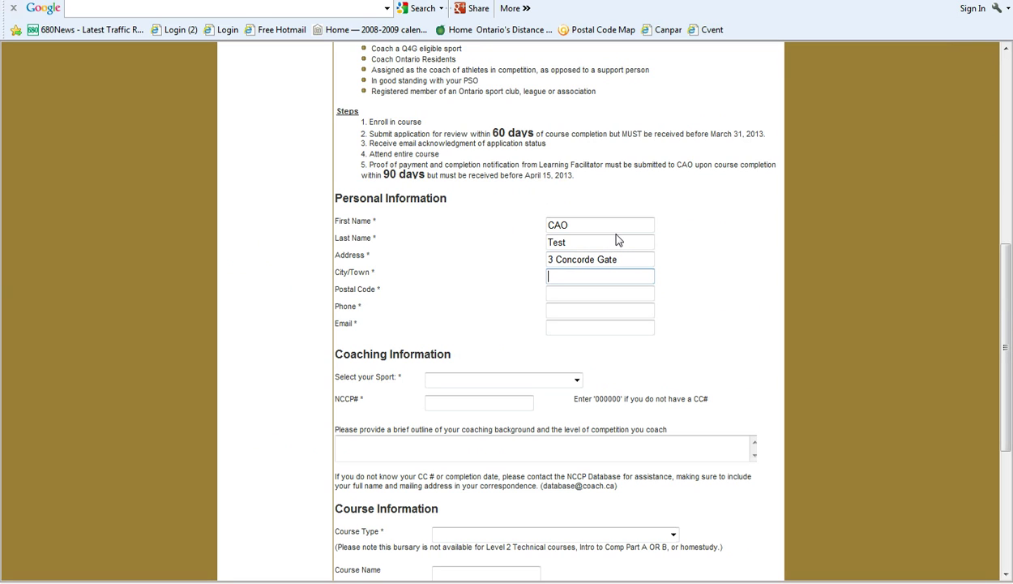
Step: Fill in the city, corrected postal code, phone number and e-mail address
text(Toronto)
key(Tab)
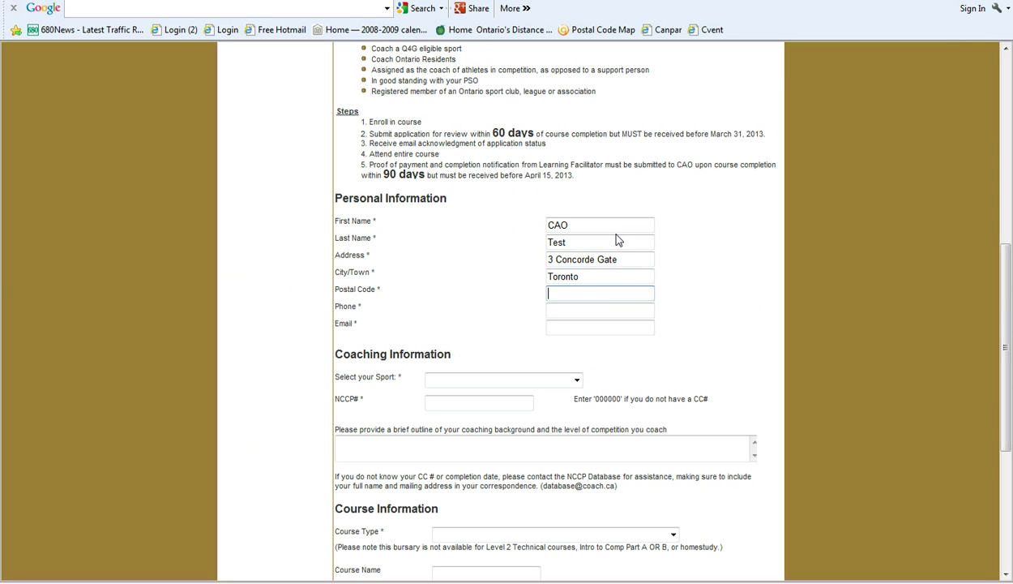
text(M3N 3N)
key(BackSpace)
key(BackSpace)
key(BackSpace)
key(BackSpace)
key(BackSpace)
text(3C 3N7)
key(Tab)
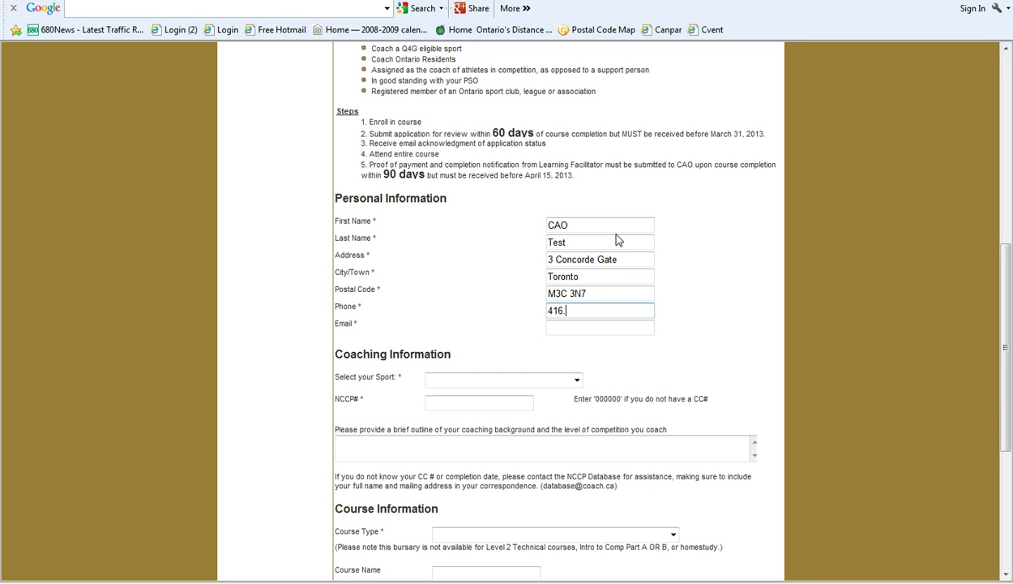
key(Tab)
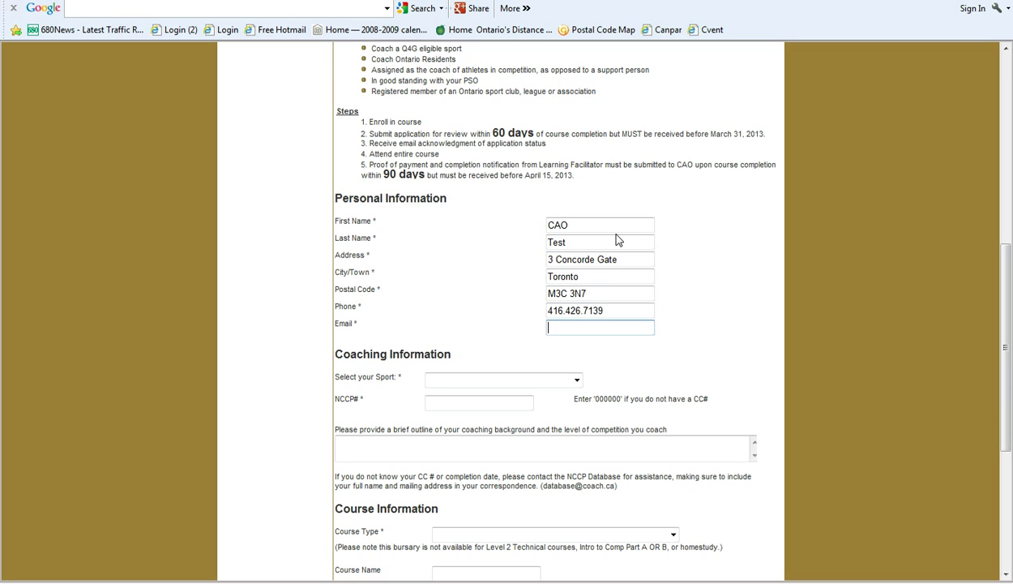
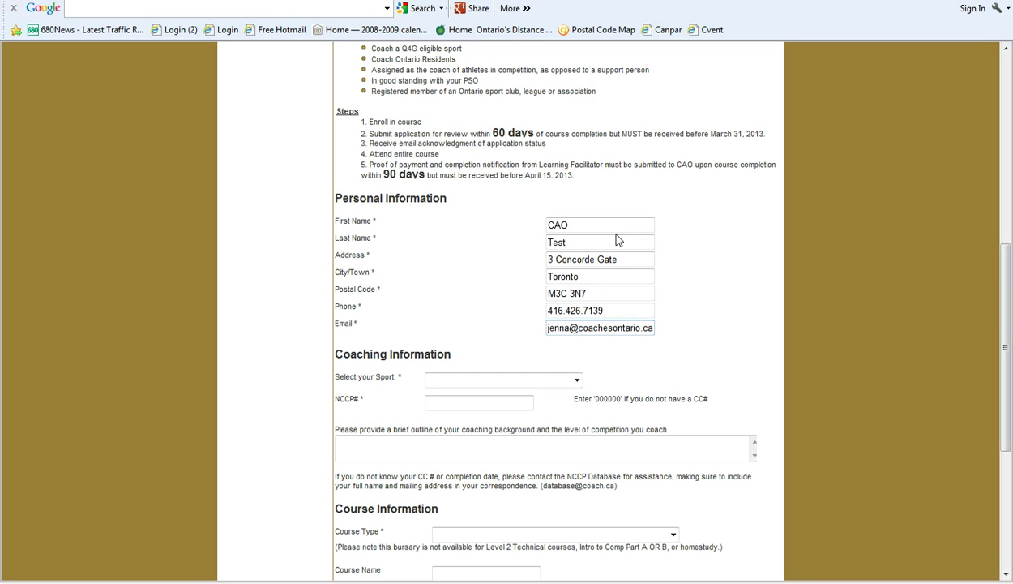
Step: Choose Canoe/Kayak as the coaching sport and enter NCCP number 000000
click(578, 384)
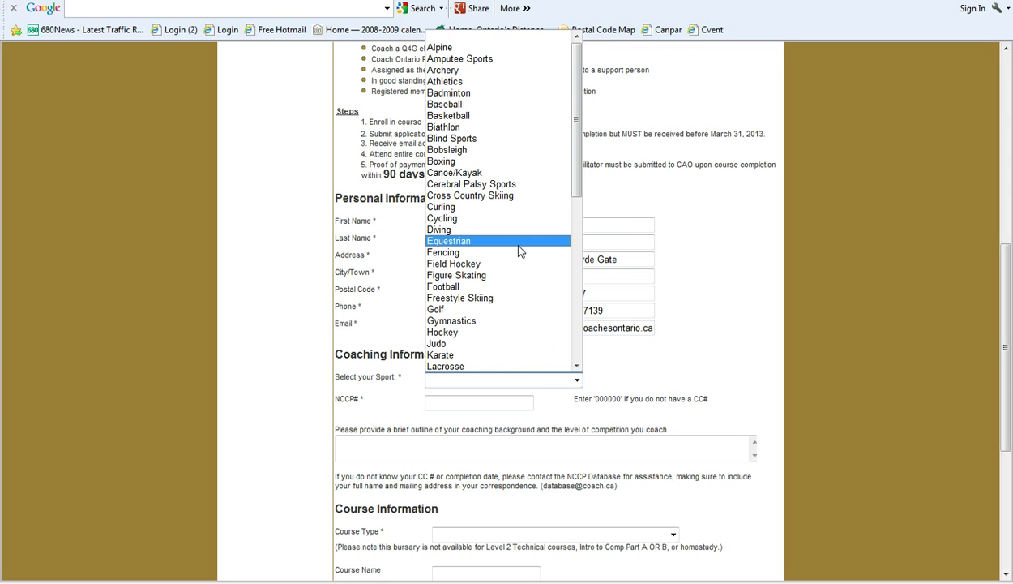
click(486, 172)
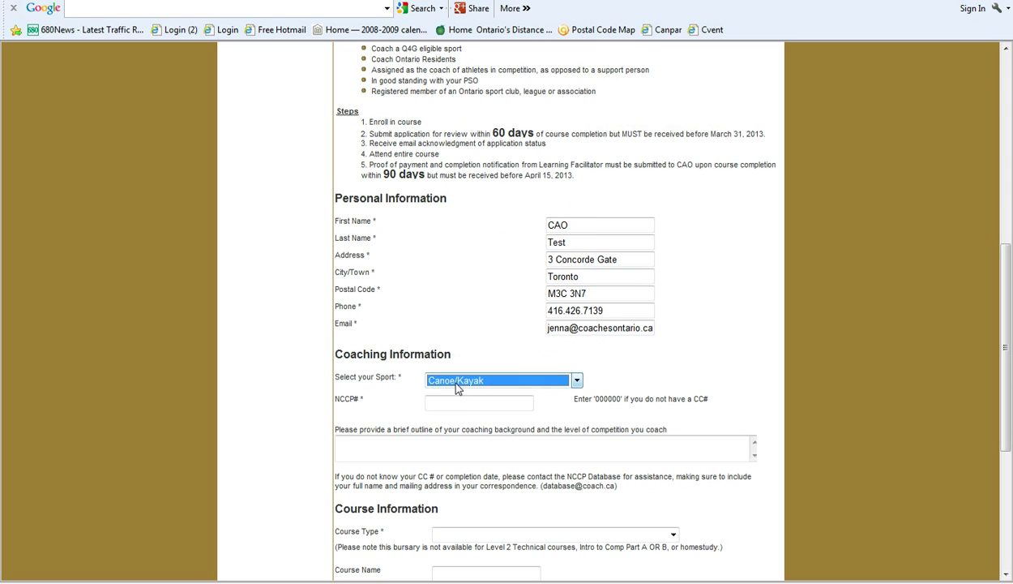
click(445, 402)
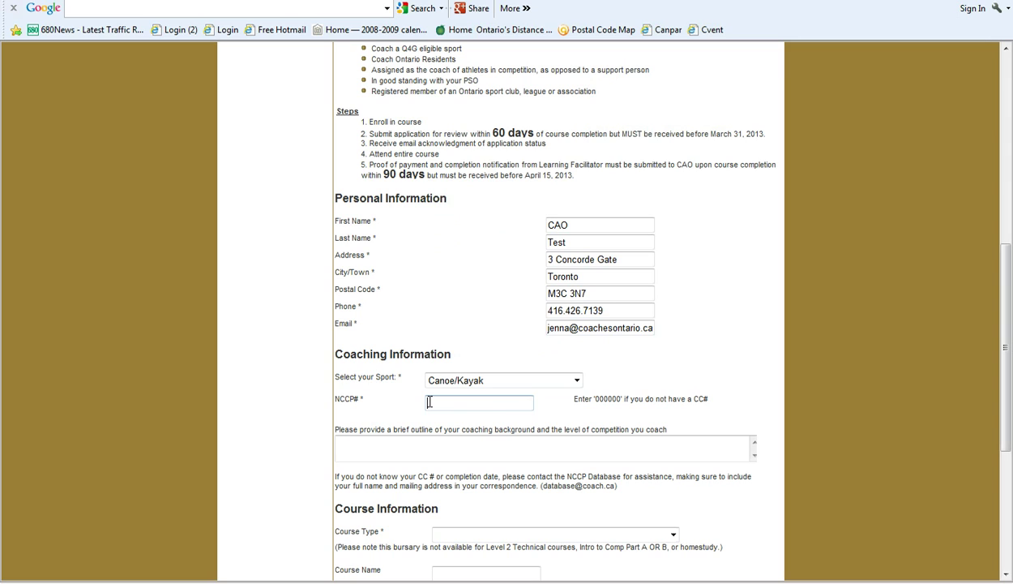
text(00000)
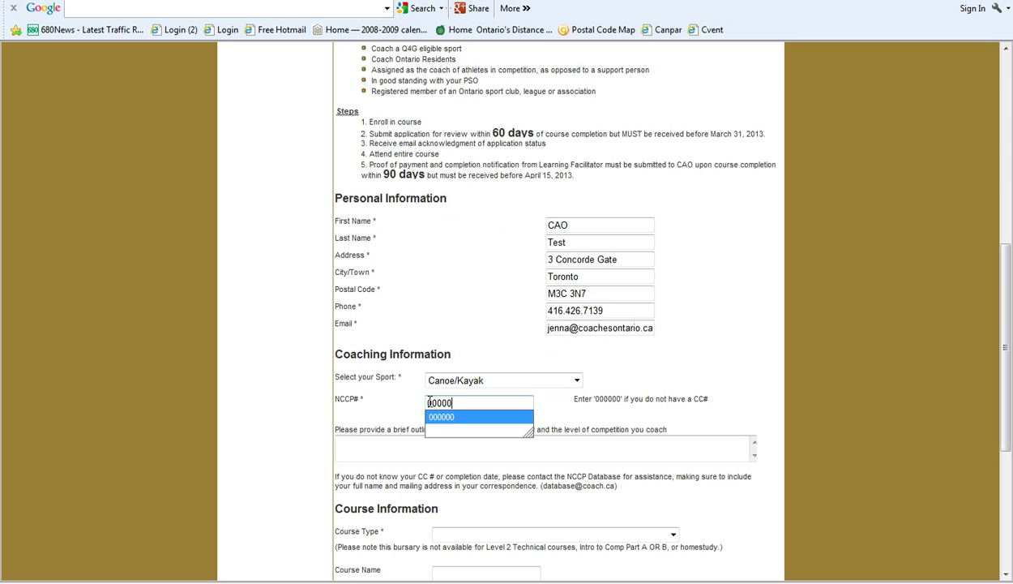
click(442, 416)
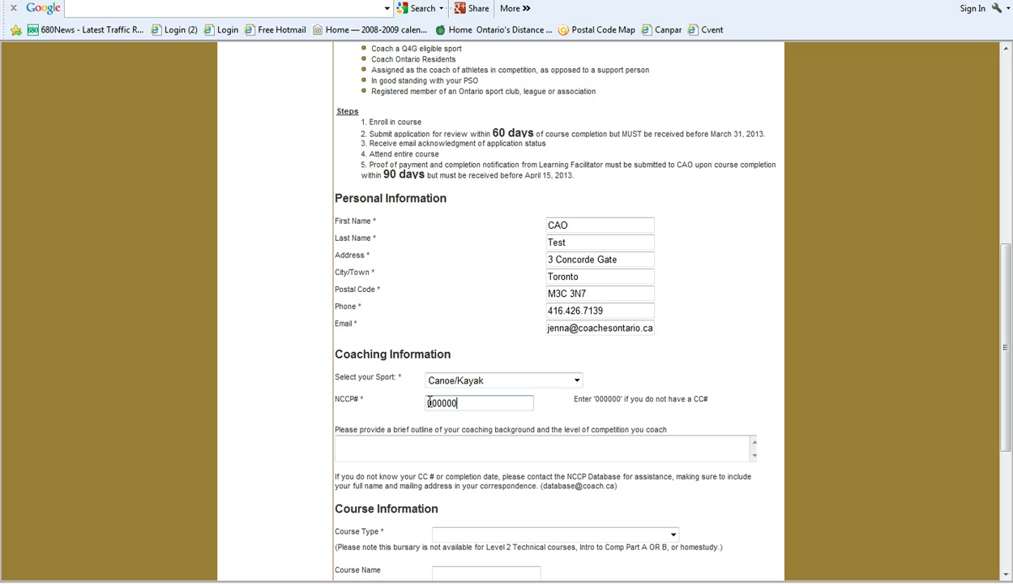
Step: Start the coaching background outline and bring up the Course Type list
click(398, 443)
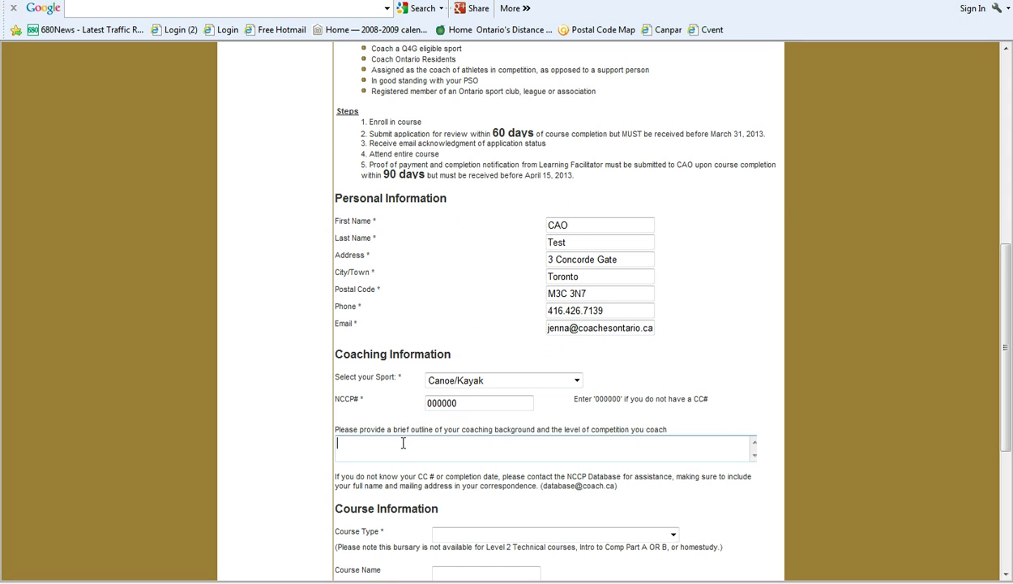
scroll(397, 450, down, 2)
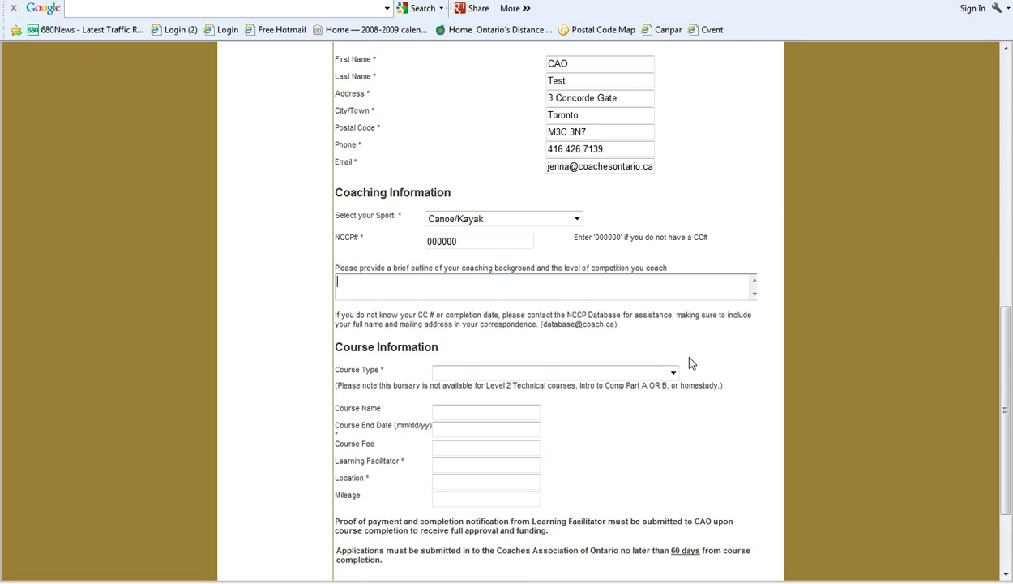
click(673, 374)
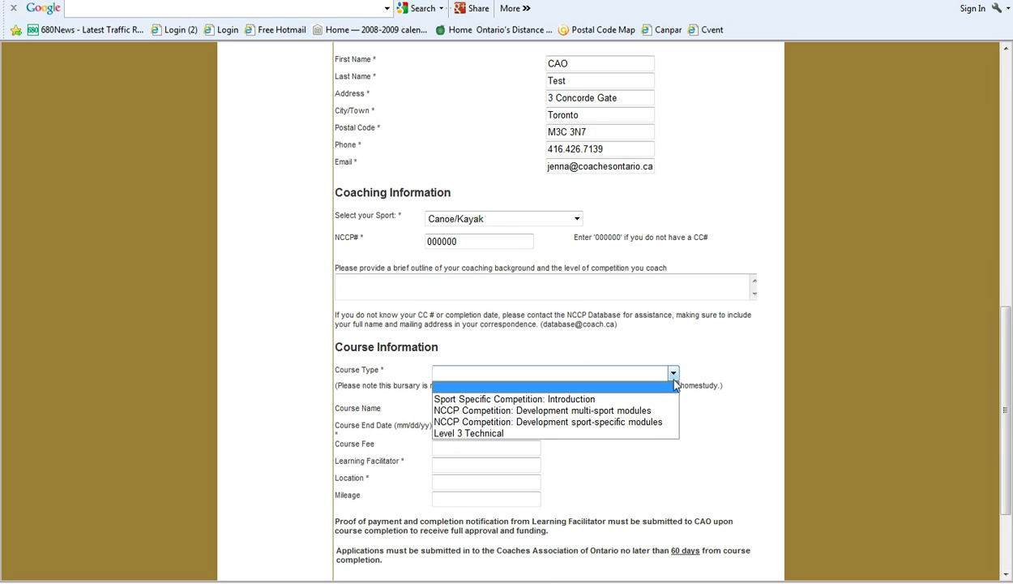
Step: Choose multi-sport modules, course Leading Drug Free Sport, end date 9/15/12, fee 100
click(635, 411)
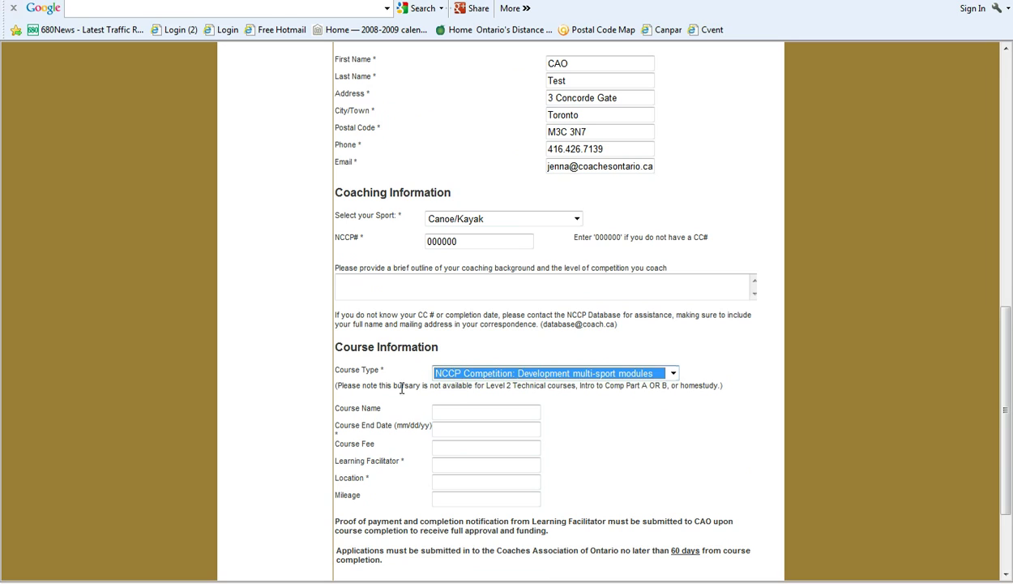
click(443, 413)
text(Leading )
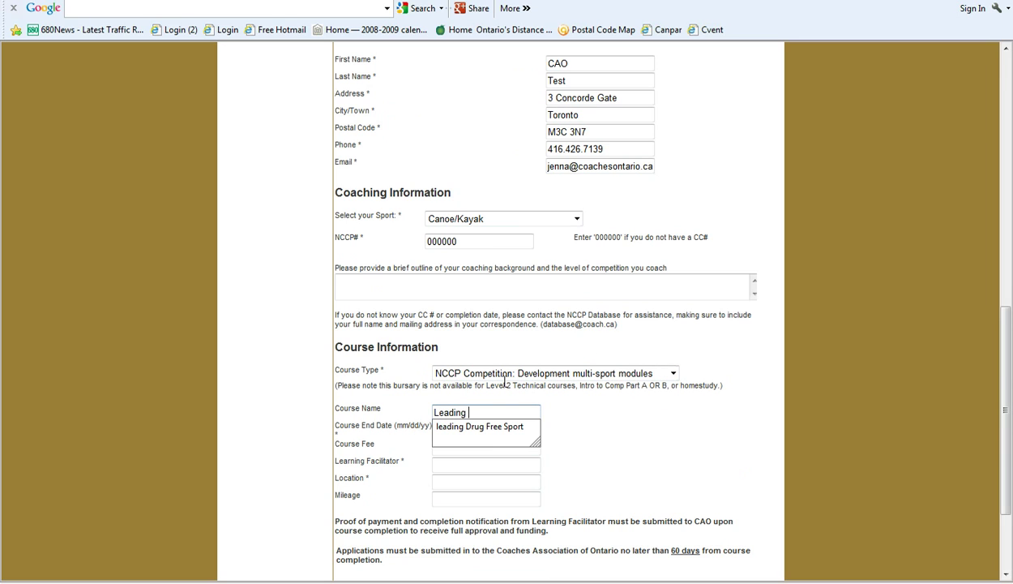
text(Drug Free Sport)
click(477, 425)
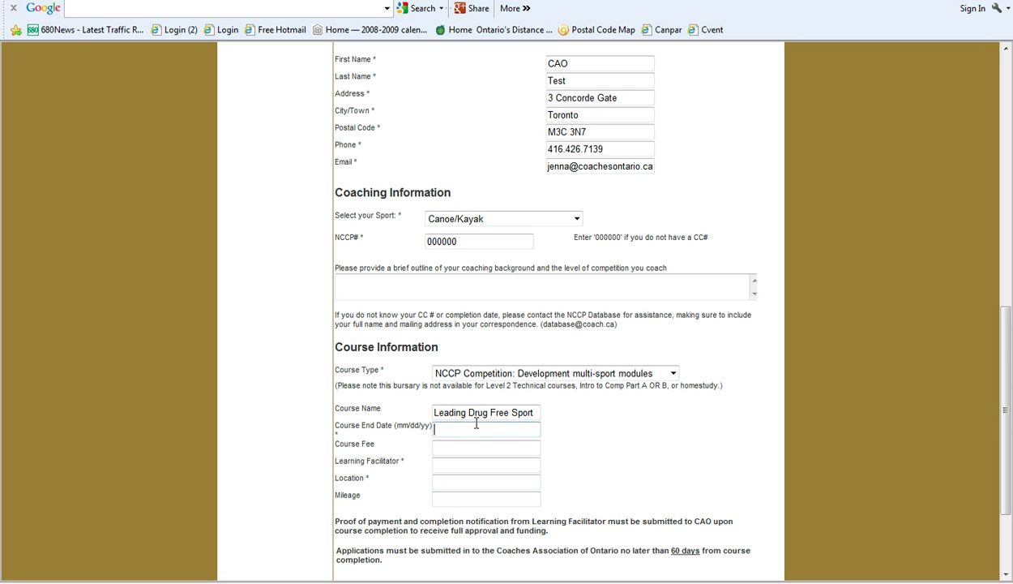
text(9/15/12)
click(453, 443)
text(100)
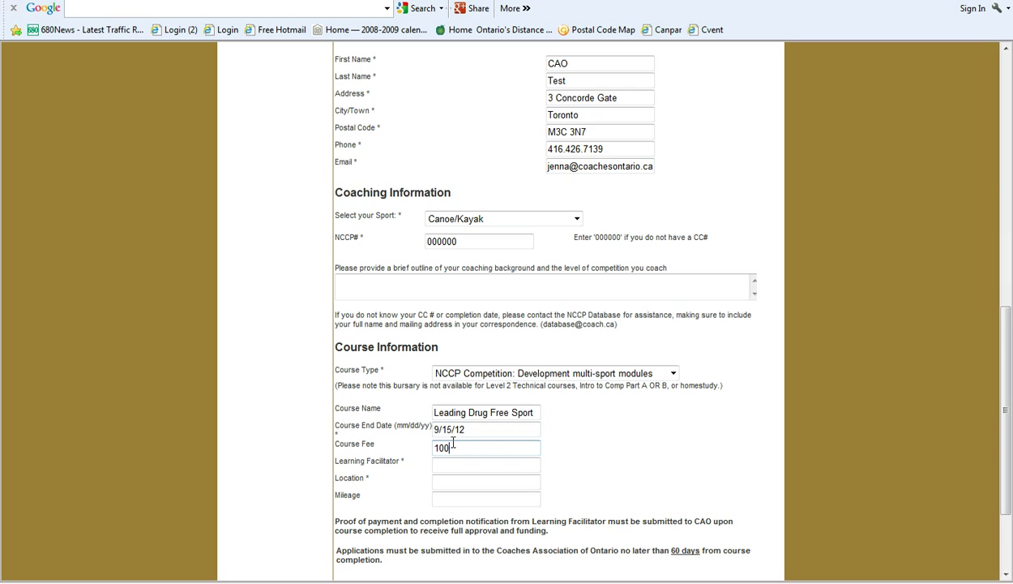
Step: Enter the learning facilitator's name, location CAO Office and mileage 20km
click(454, 464)
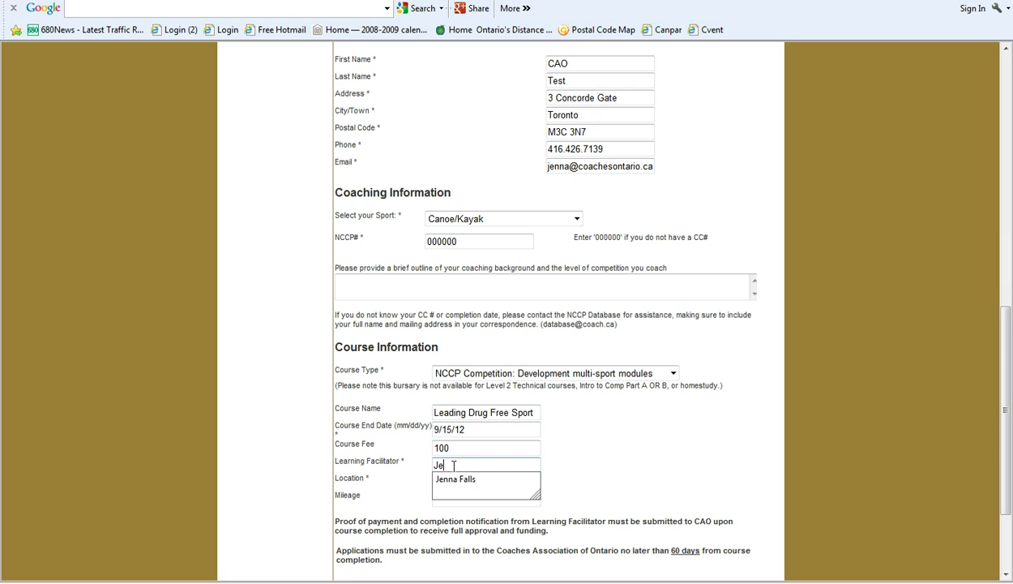
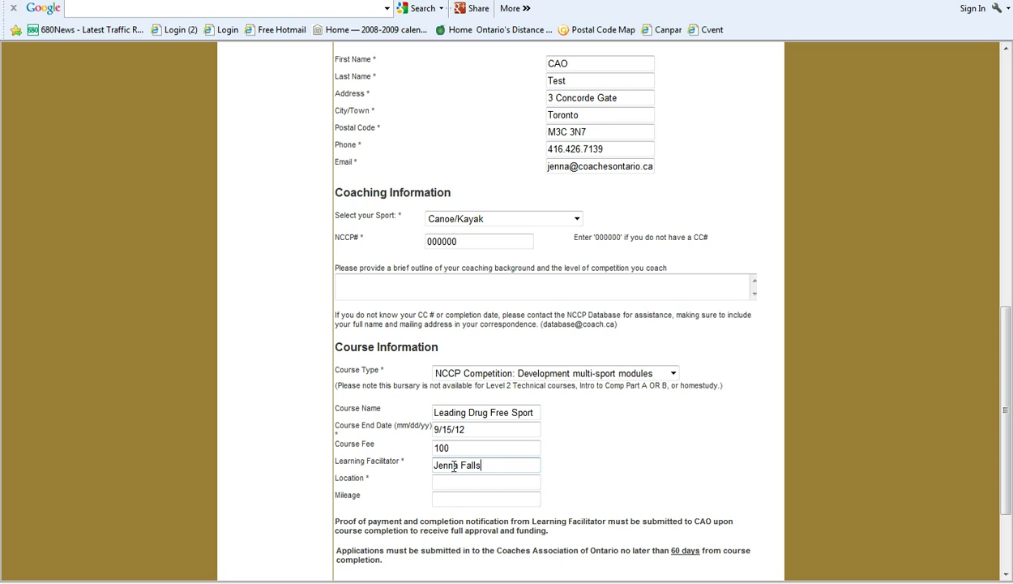
key(Tab)
text(CA)
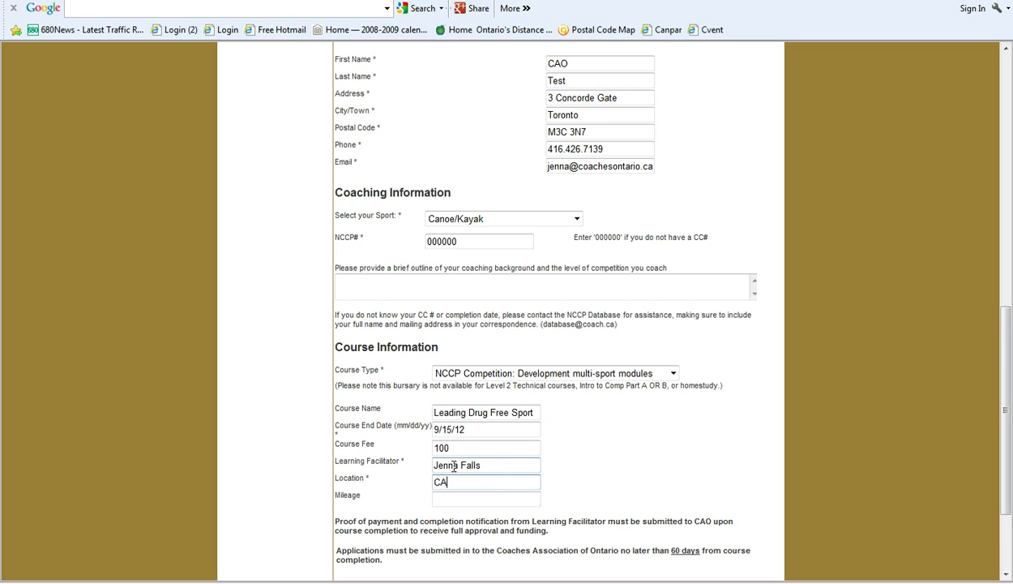
text(O Office)
key(Tab)
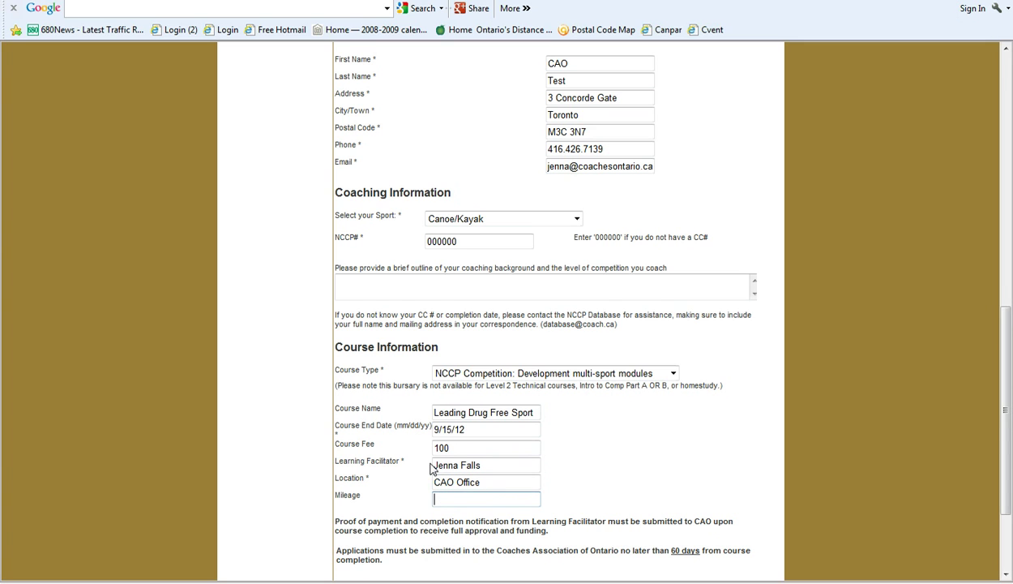
text(20km)
click(588, 477)
scroll(577, 478, down, 3)
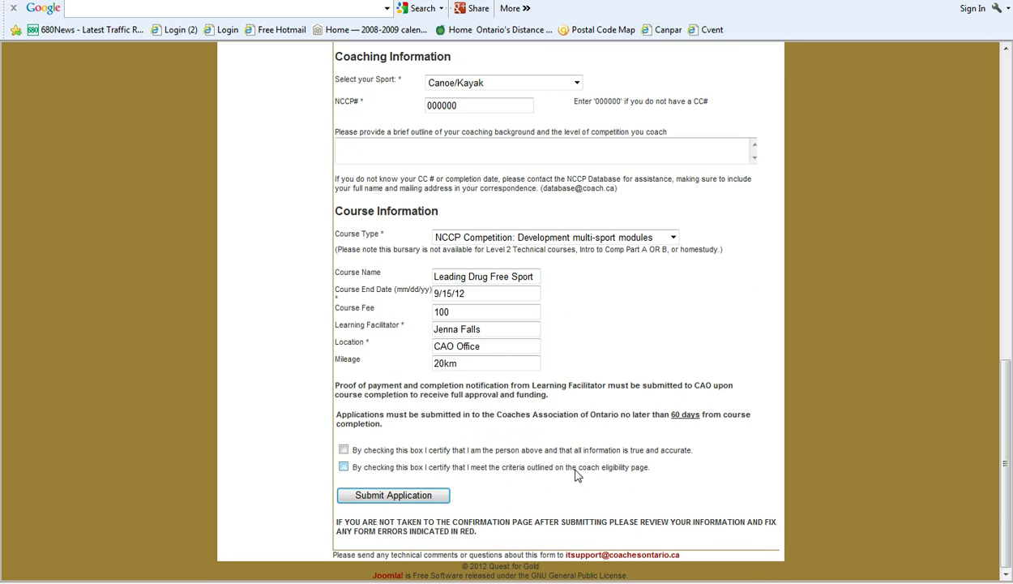
Step: Tick the accuracy and eligibility certifications and submit the bursary application
click(343, 450)
click(343, 450)
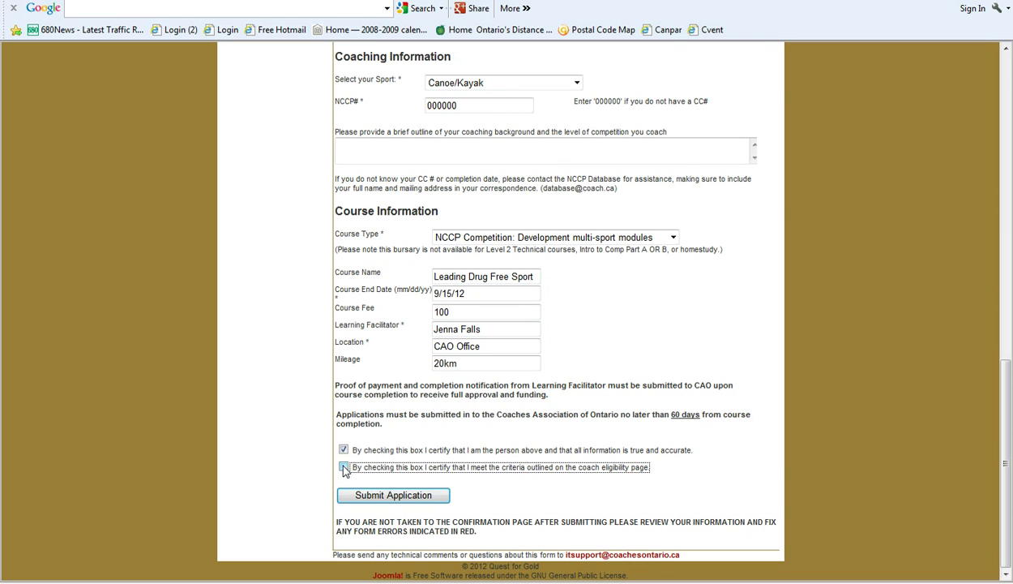
click(344, 468)
click(365, 500)
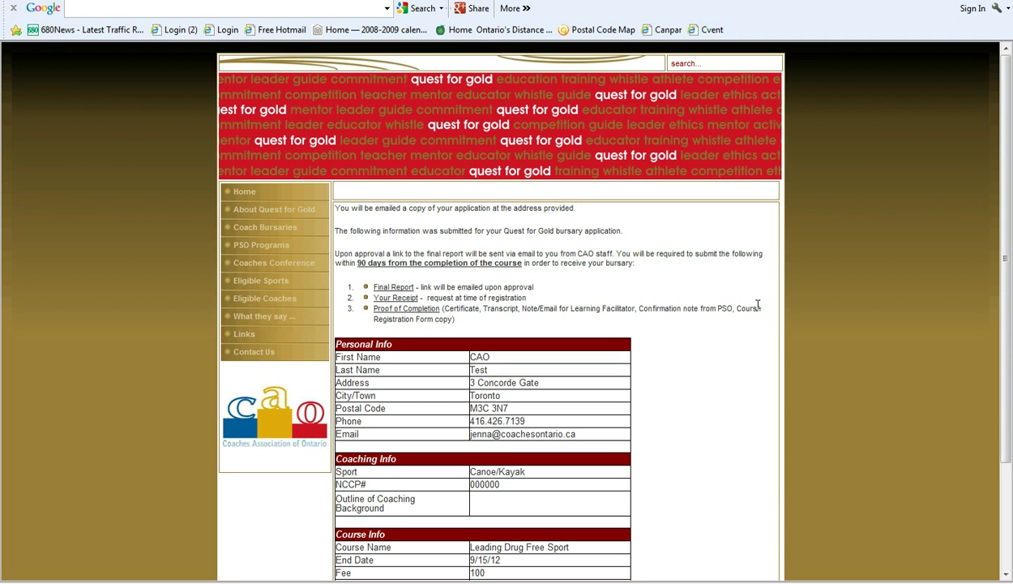
scroll(758, 305, down, 3)
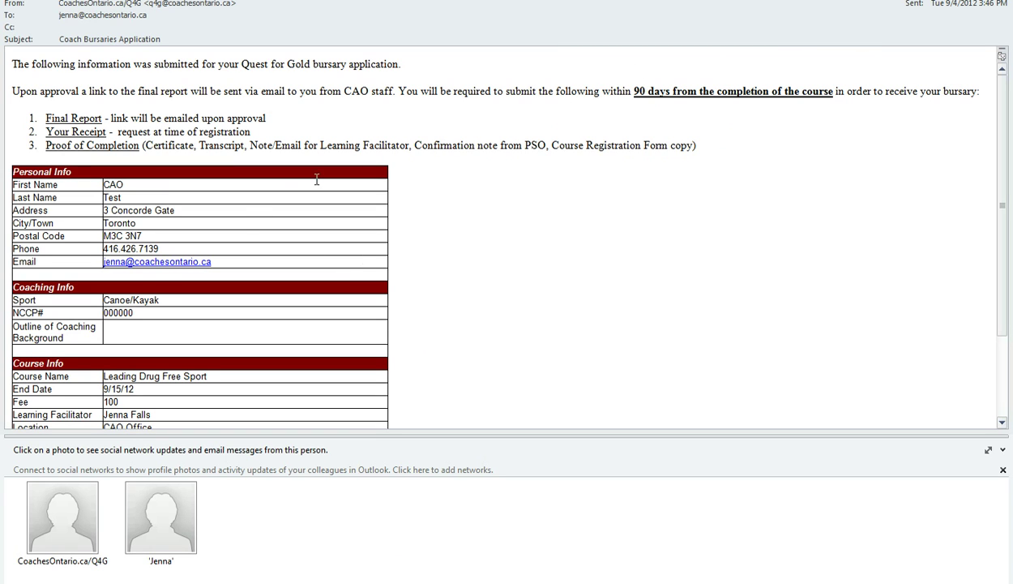
Step: Scroll through the Coach Bursaries Application confirmation e-mail
scroll(285, 178, down, 3)
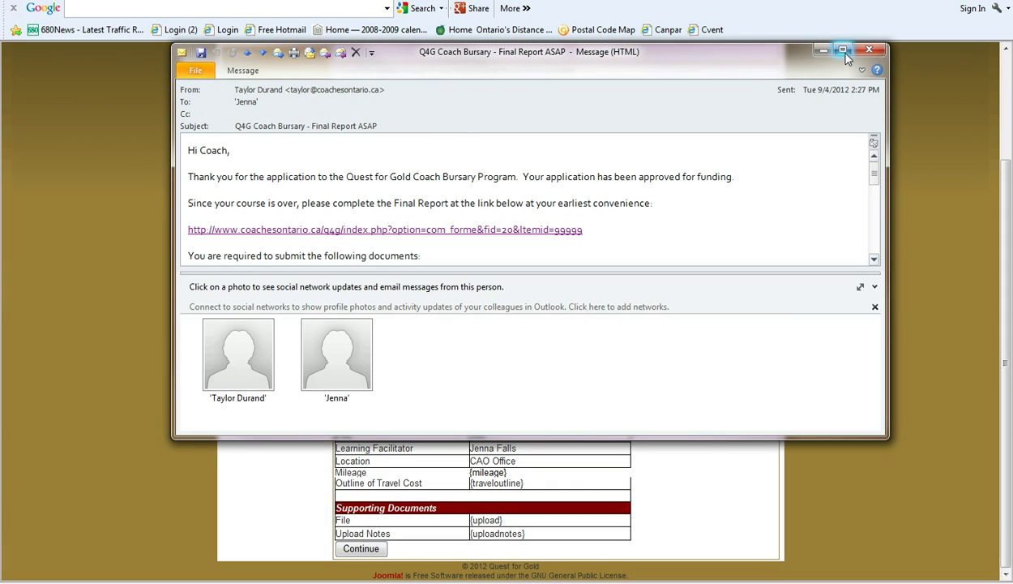
Step: Maximize the approval e-mail and highlight the word approved and the Final Report link
click(844, 52)
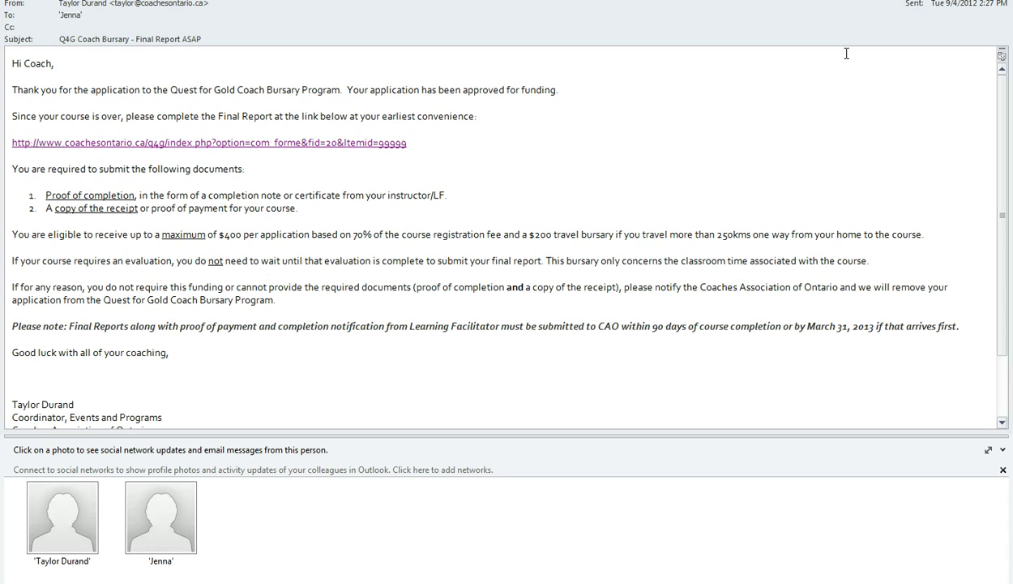
double_click(501, 92)
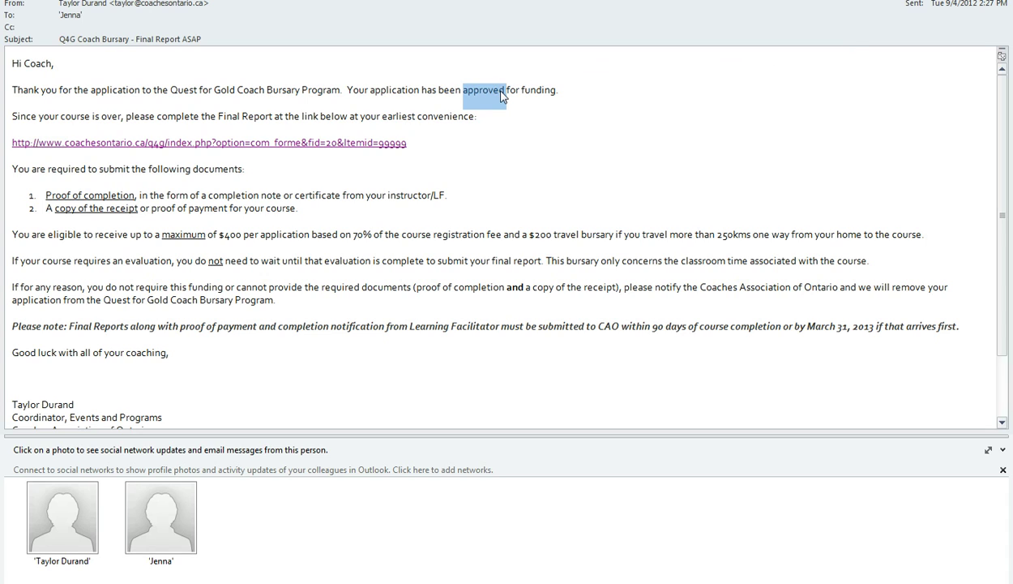
click(496, 126)
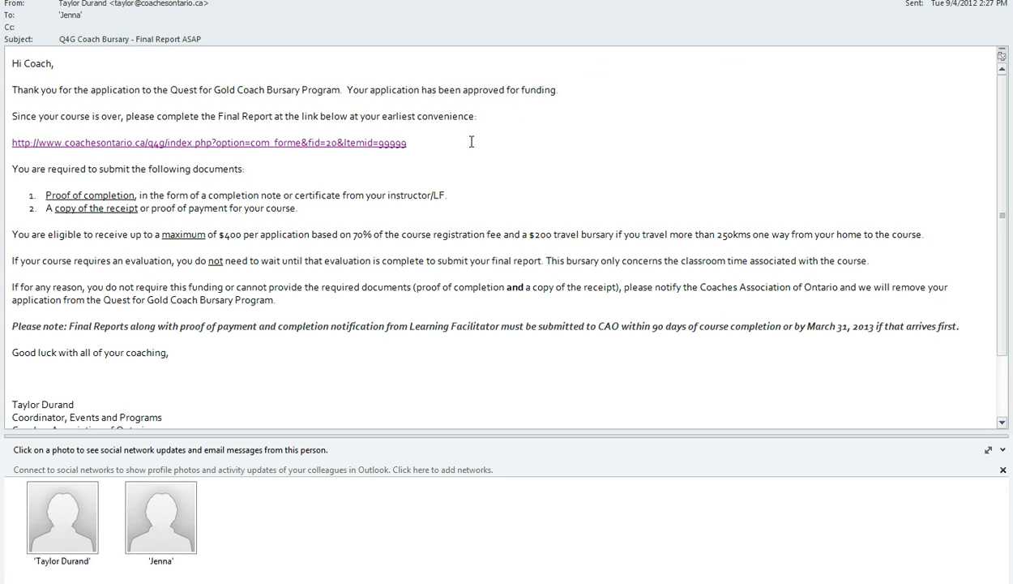
drag(419, 143, 45, 156)
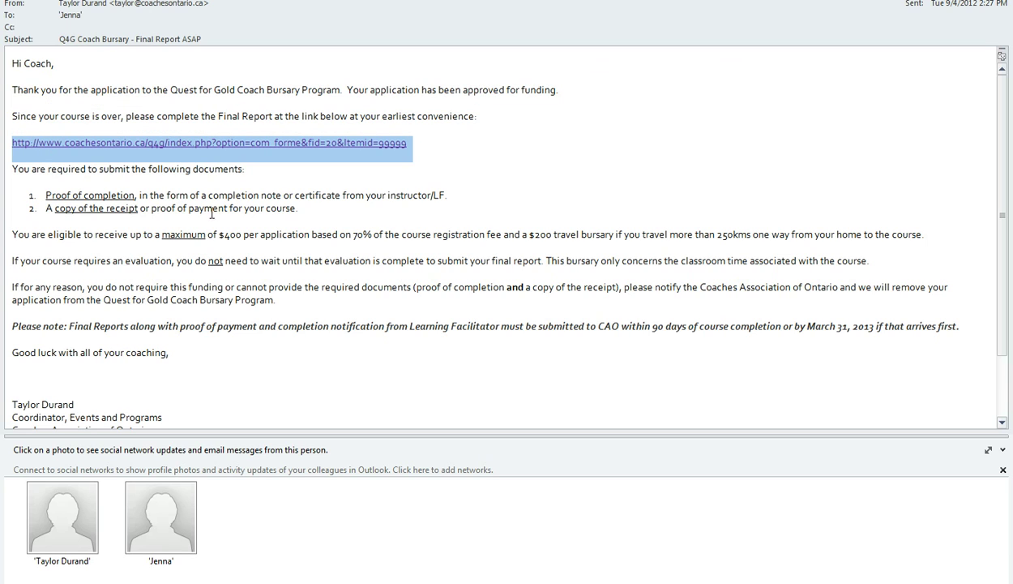
click(381, 178)
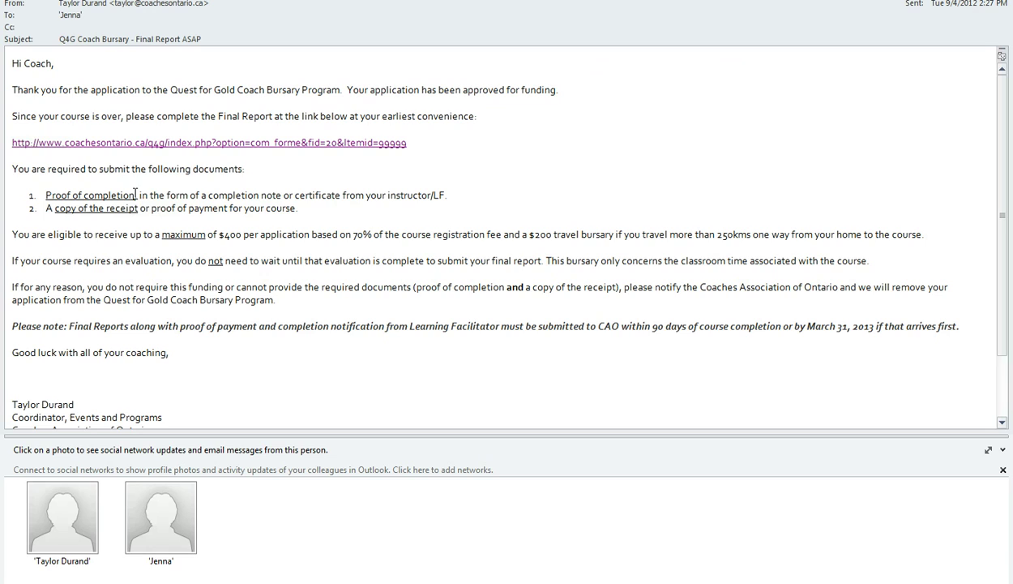
Step: Highlight the required documents: proof of completion and a copy of the receipt
drag(135, 196, 54, 194)
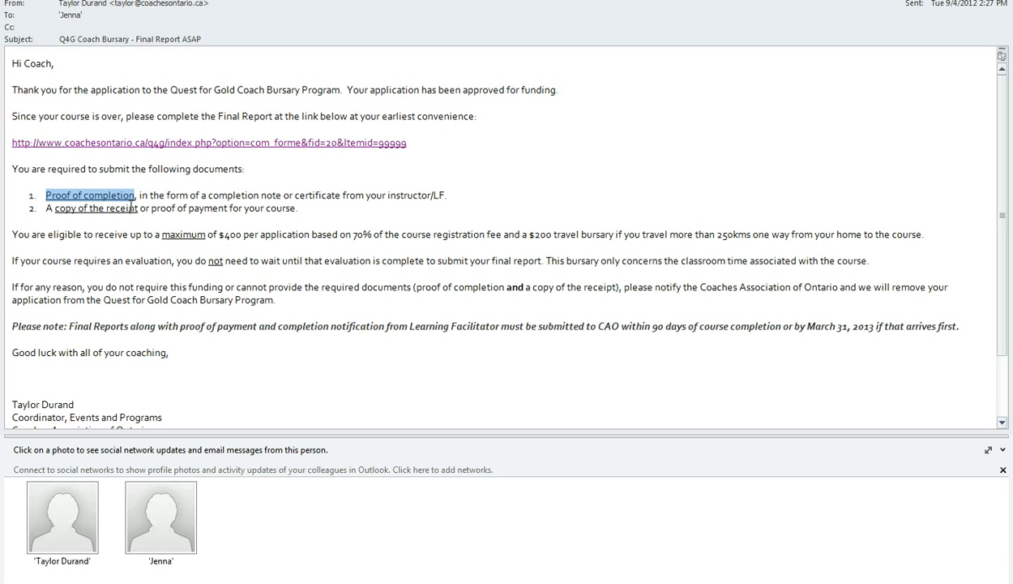
drag(141, 210, 54, 208)
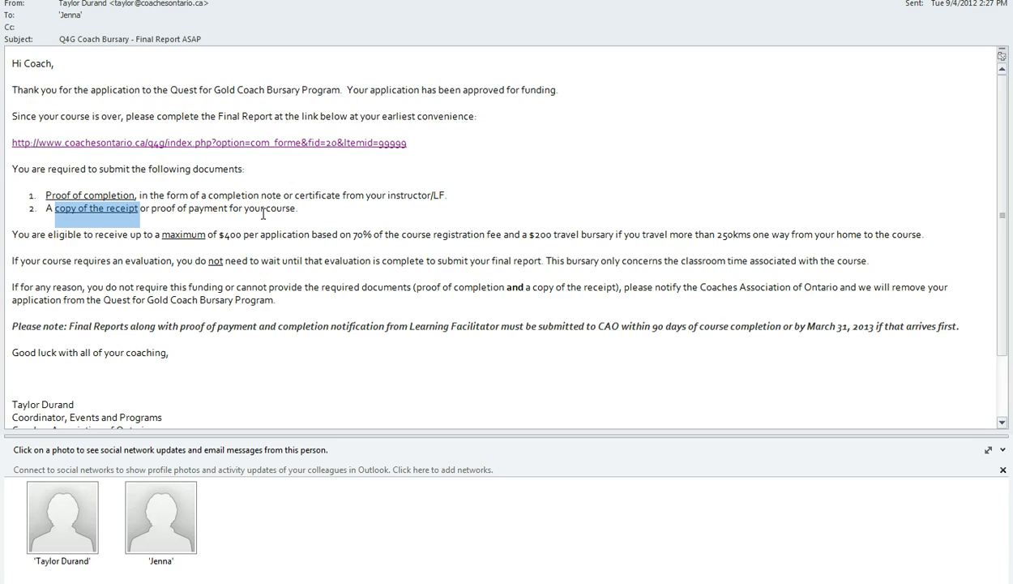
click(285, 185)
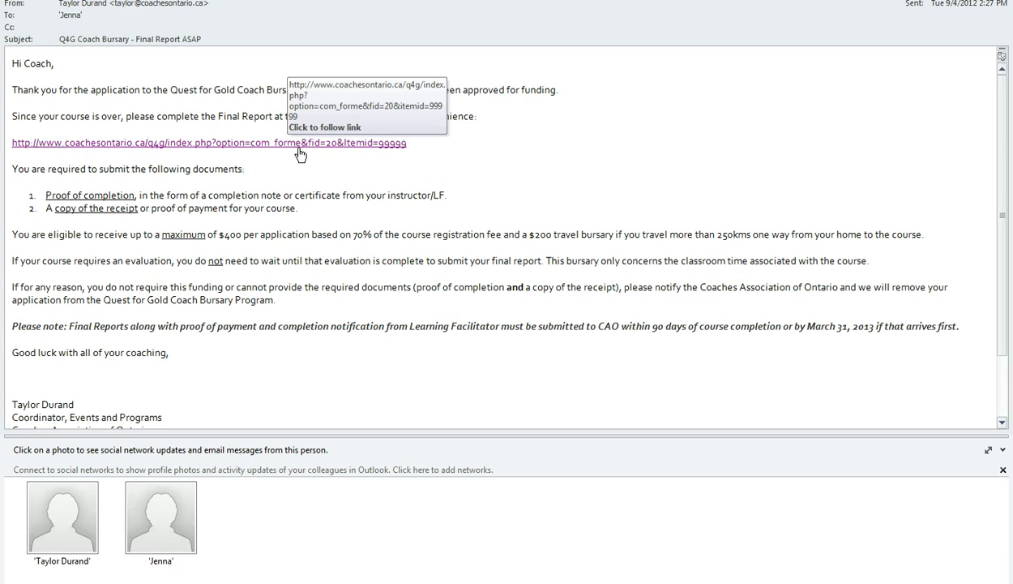
Step: Open the Final Report link and scroll the form, highlighting the mail cheque to address option
click(299, 146)
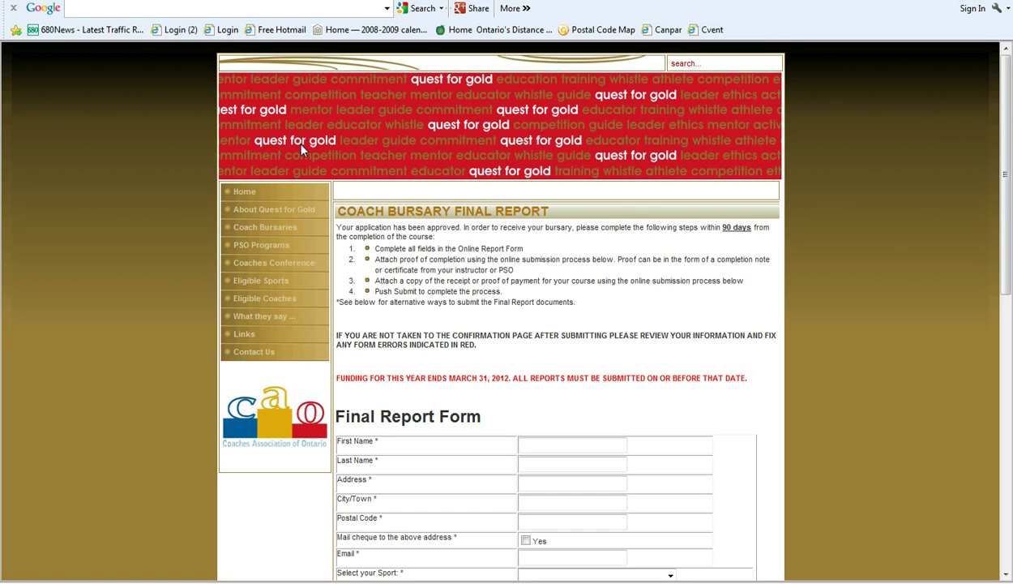
scroll(649, 295, down, 2)
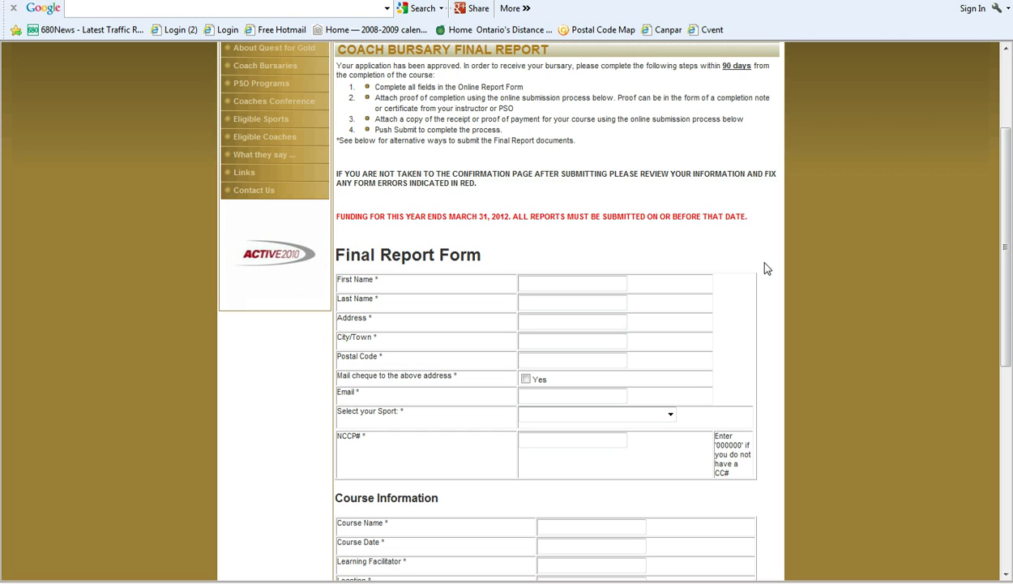
scroll(766, 268, down, 1)
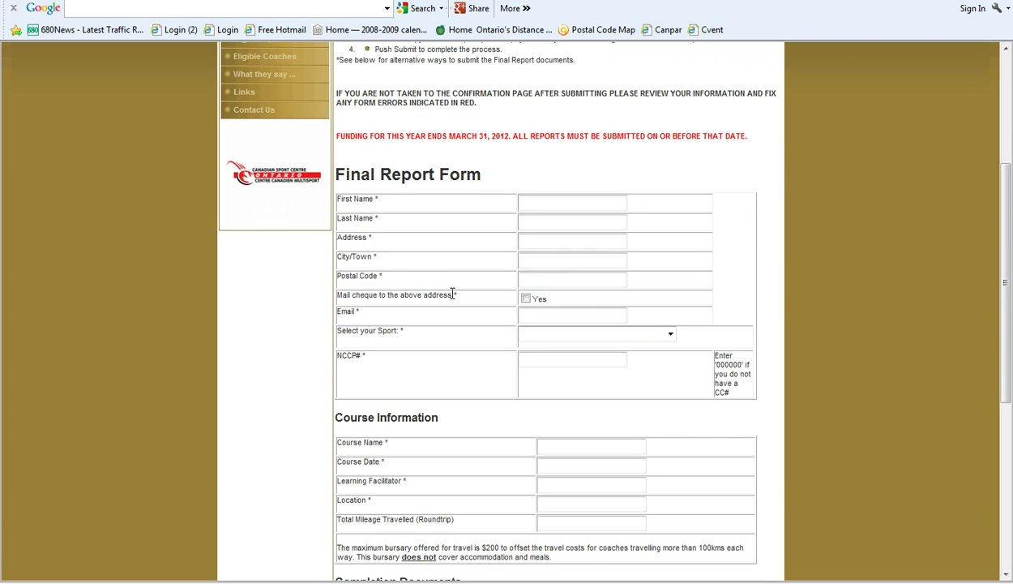
drag(452, 289, 334, 295)
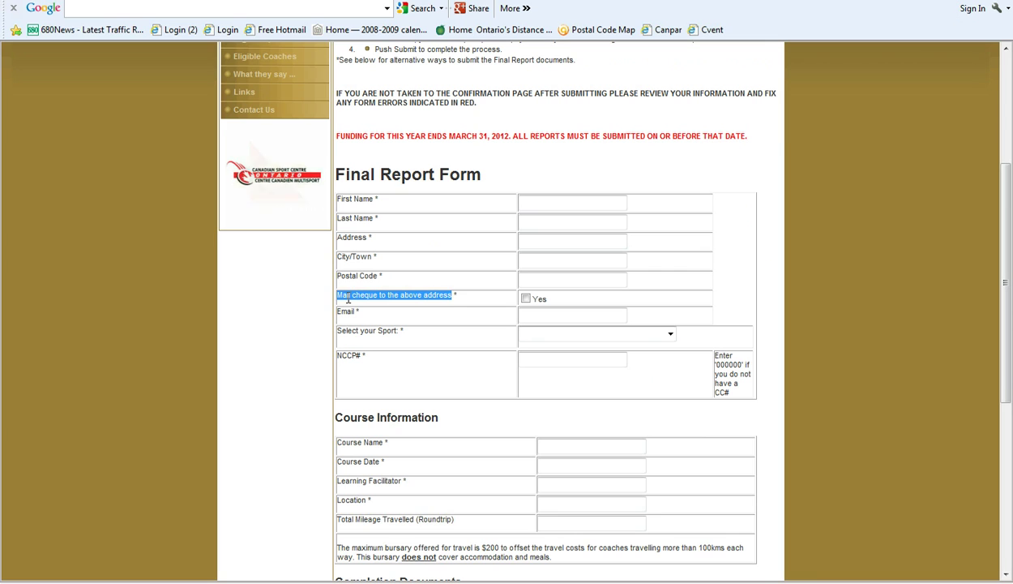
click(404, 327)
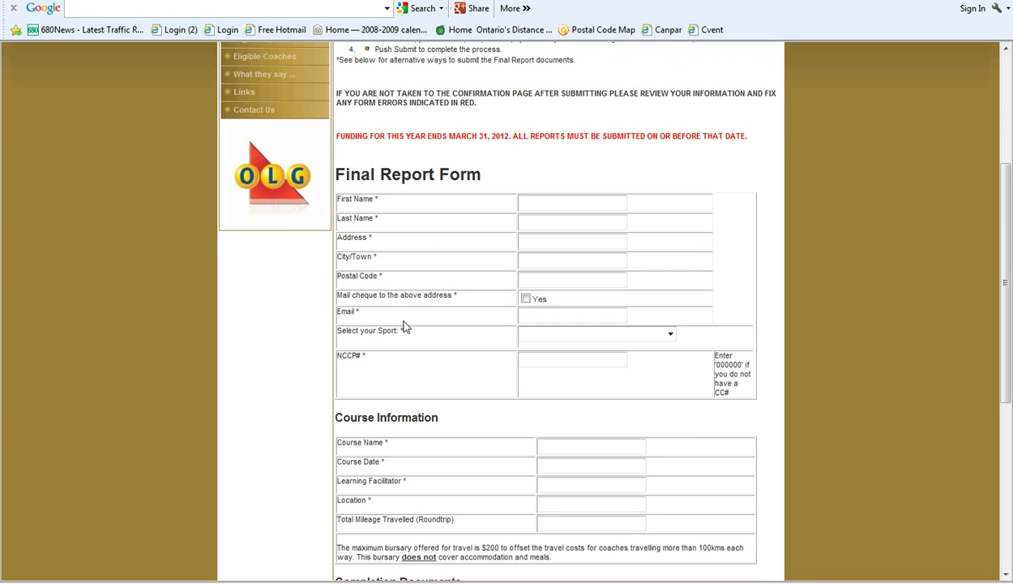
scroll(477, 389, down, 5)
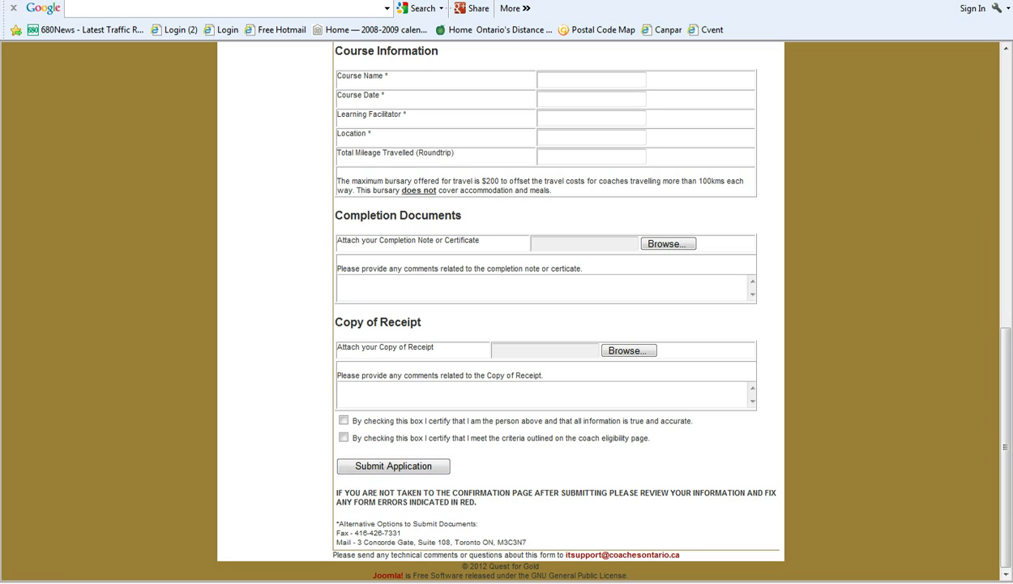
Step: Bring up the Q4G Full Contact Info e-mail maximized to show the association's phone, address and fax
click(827, 581)
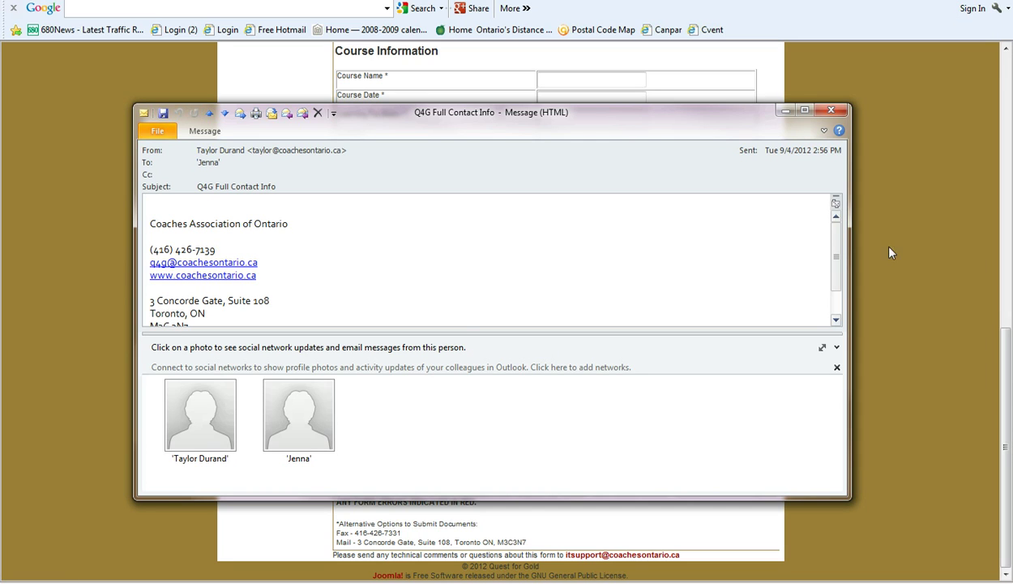
click(805, 111)
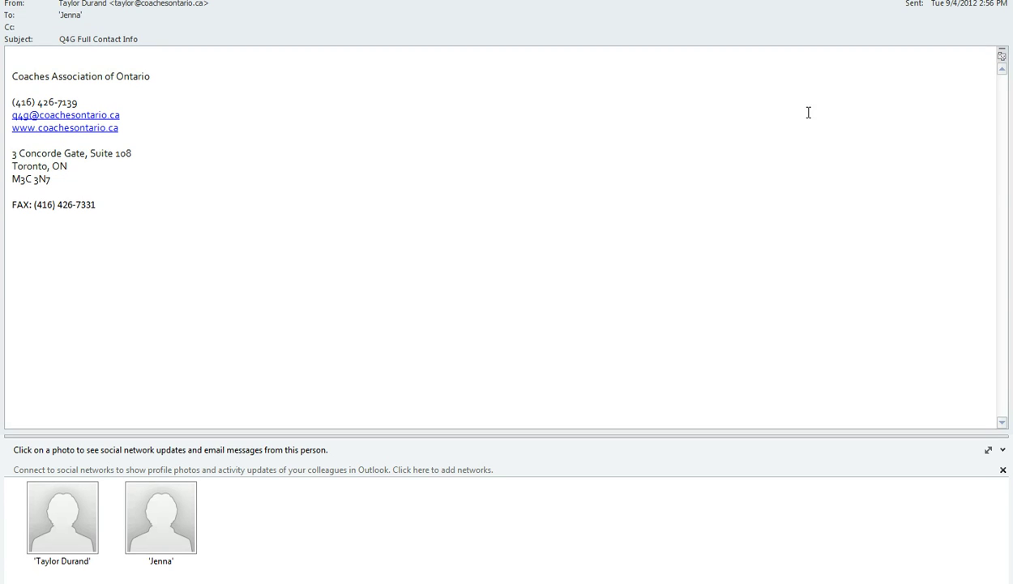